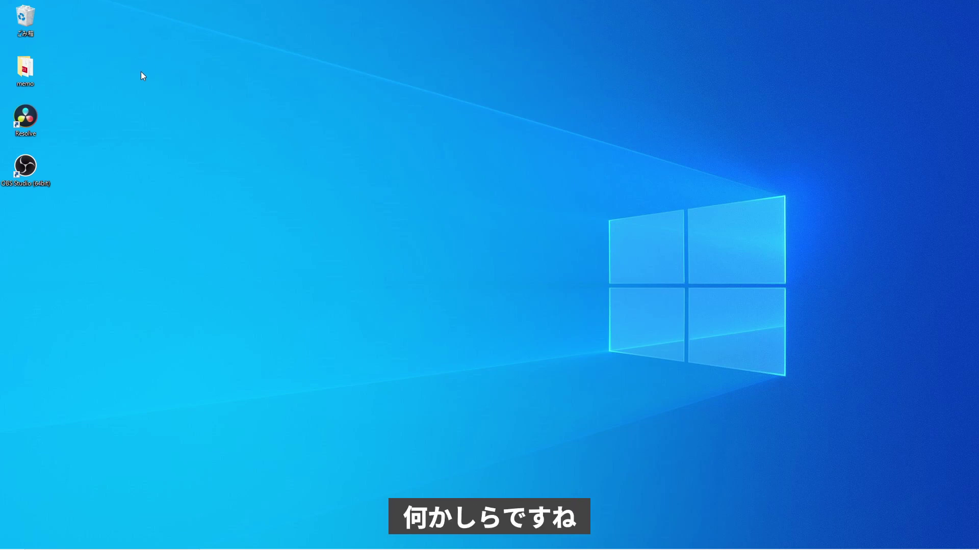
# Create a new text document on the desktop, keeping its default name, and place it near the existing icons.
pyautogui.rightClick(152, 65)
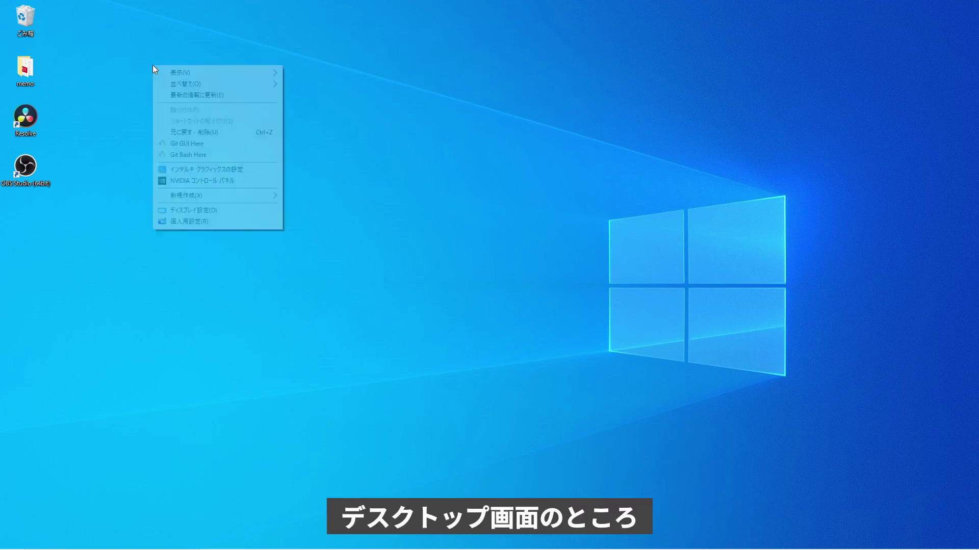
pyautogui.moveTo(240, 195)
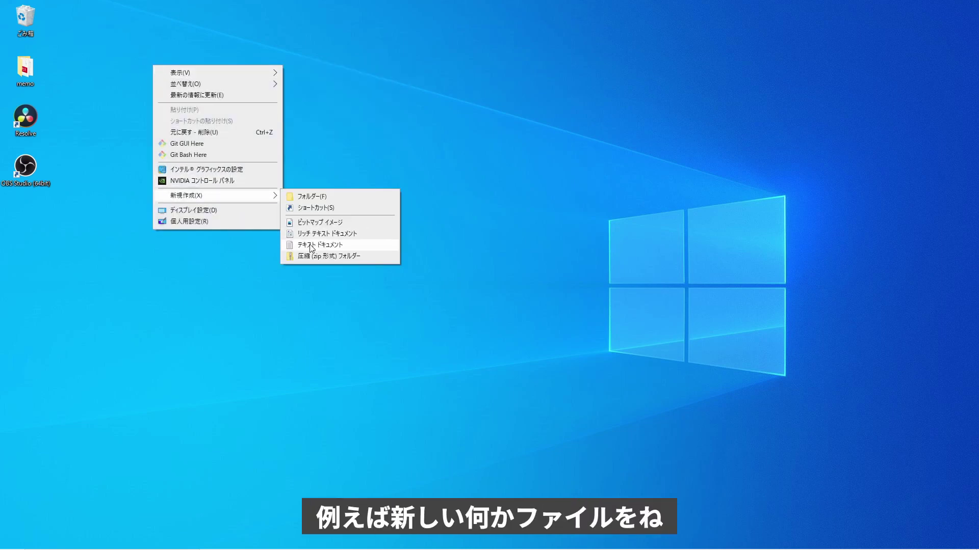
pyautogui.click(331, 245)
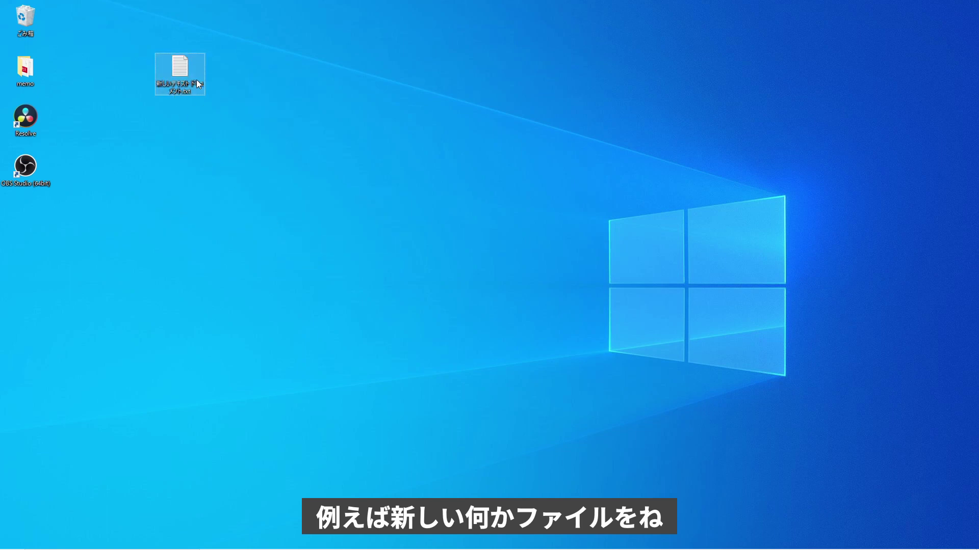
pyautogui.moveTo(184, 94)
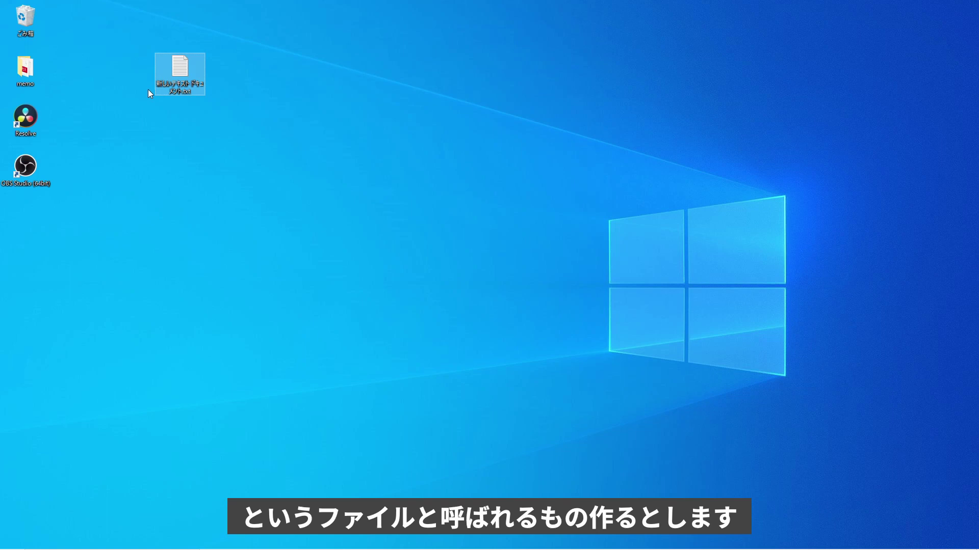
pyautogui.moveTo(209, 79)
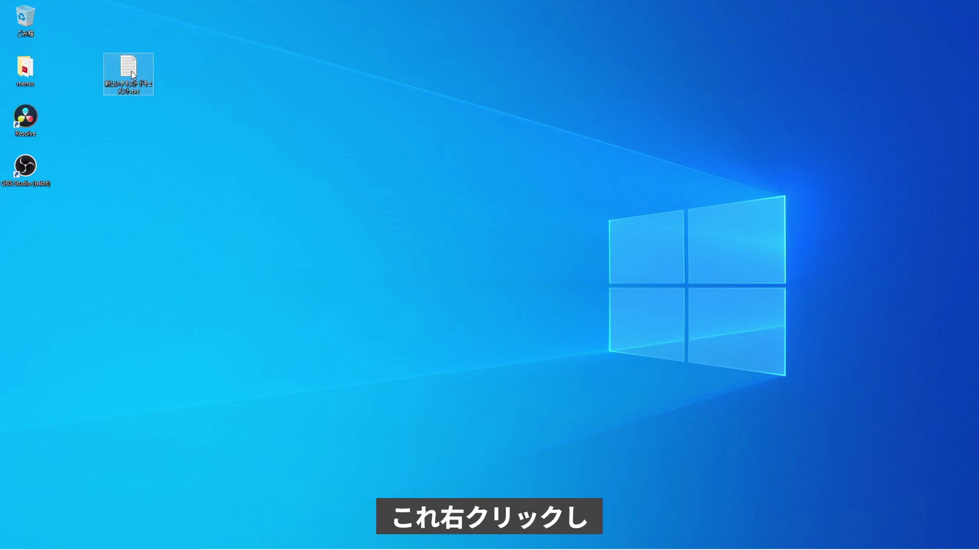
# Delete the new text document from the desktop and check for it in the Recycle Bin.
pyautogui.rightClick(132, 72)
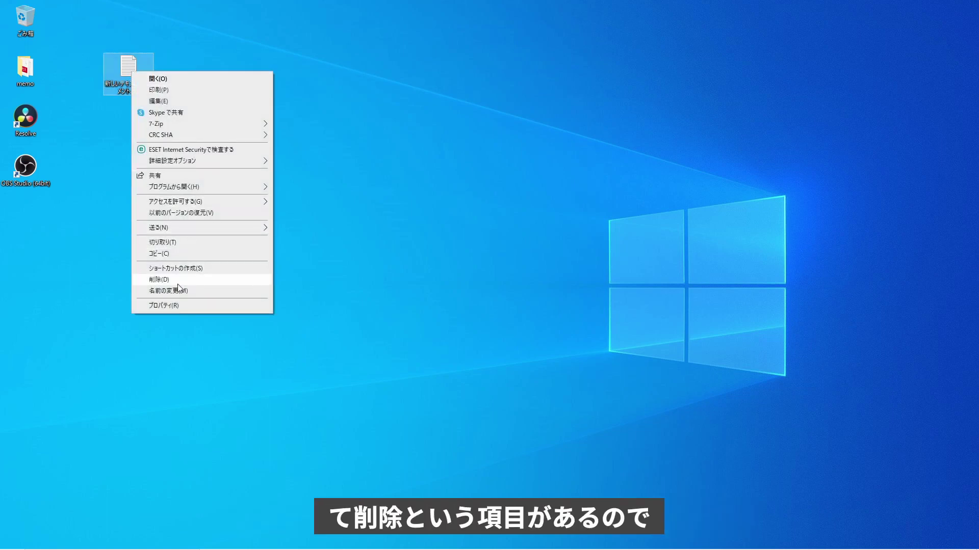
pyautogui.click(184, 280)
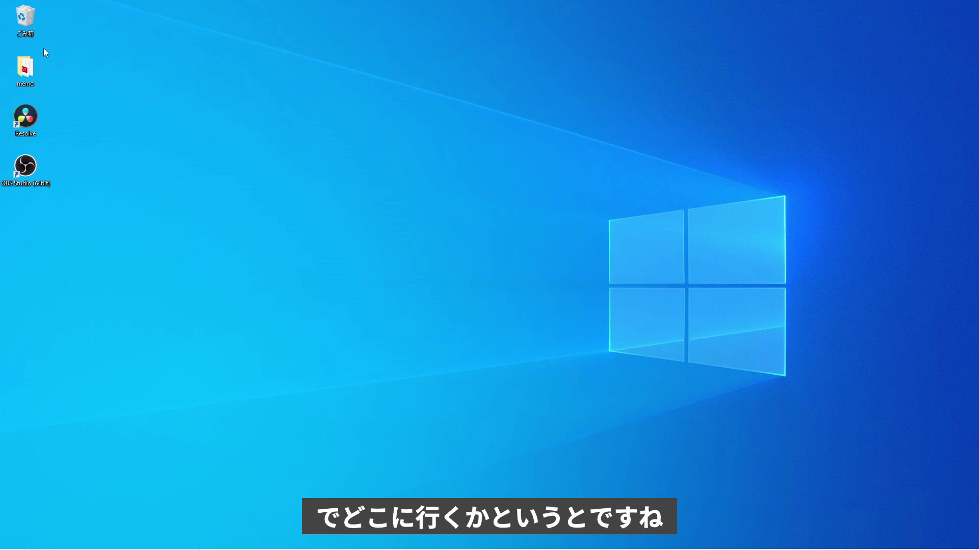
pyautogui.doubleClick(27, 22)
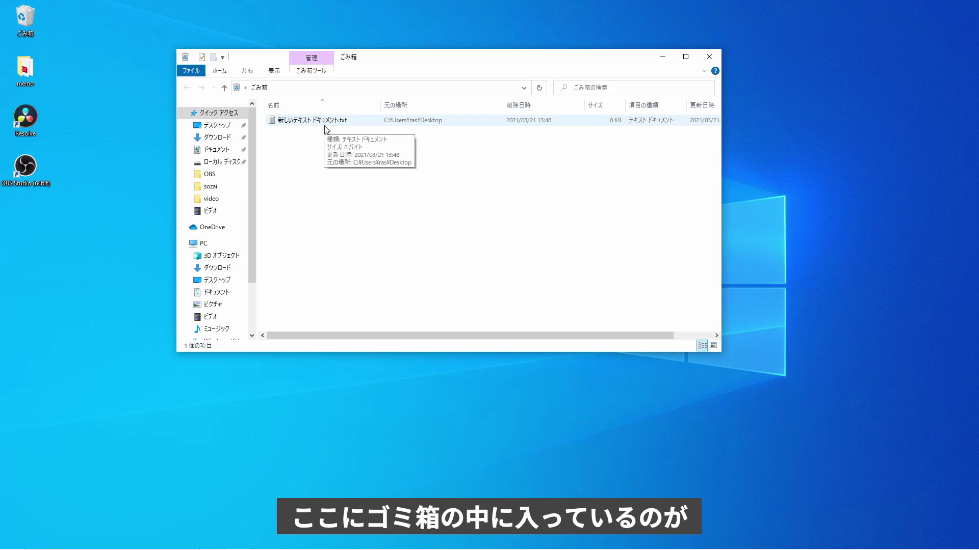
pyautogui.click(709, 57)
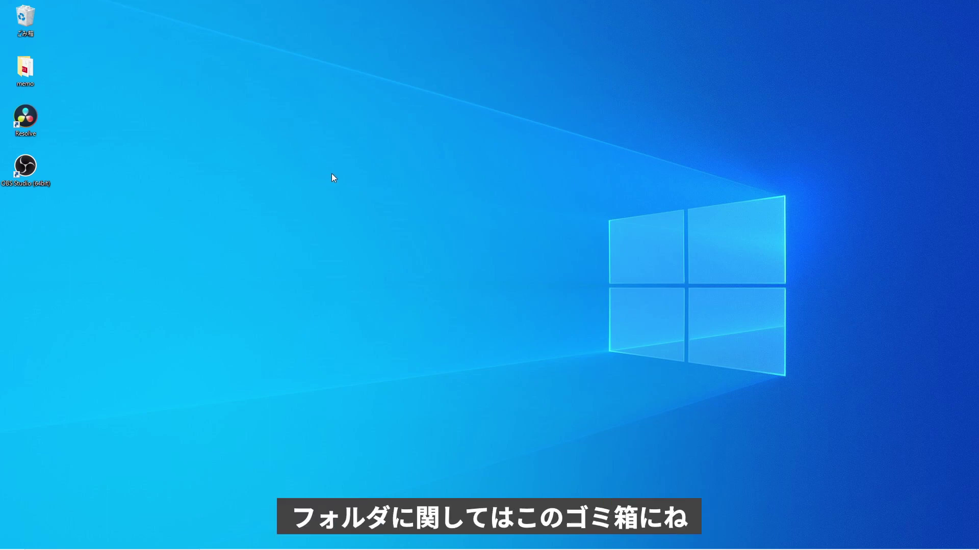
# Empty the Recycle Bin, permanently deleting its contents.
pyautogui.rightClick(29, 18)
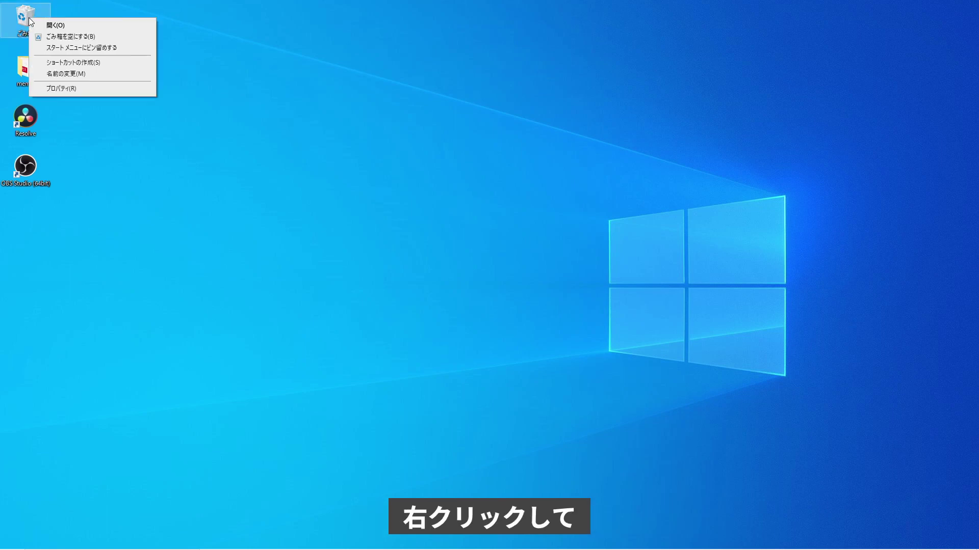
pyautogui.click(70, 37)
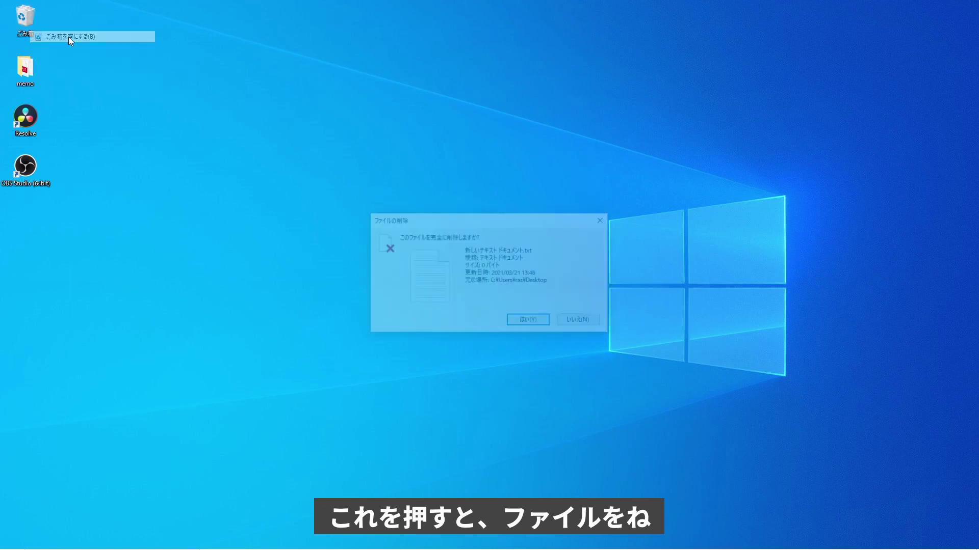
pyautogui.click(530, 321)
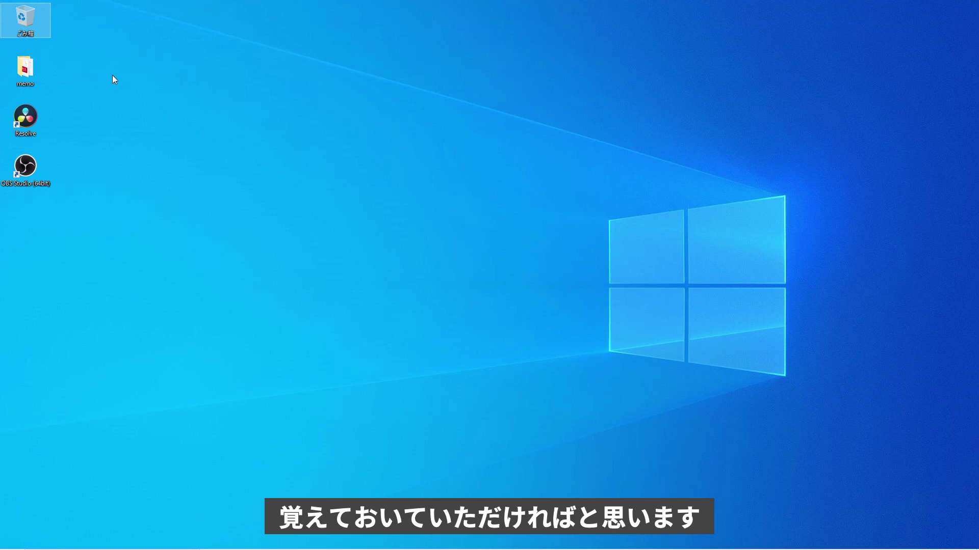
# Open the memo folder from the desktop and shift its window slightly downward.
pyautogui.moveTo(27, 83)
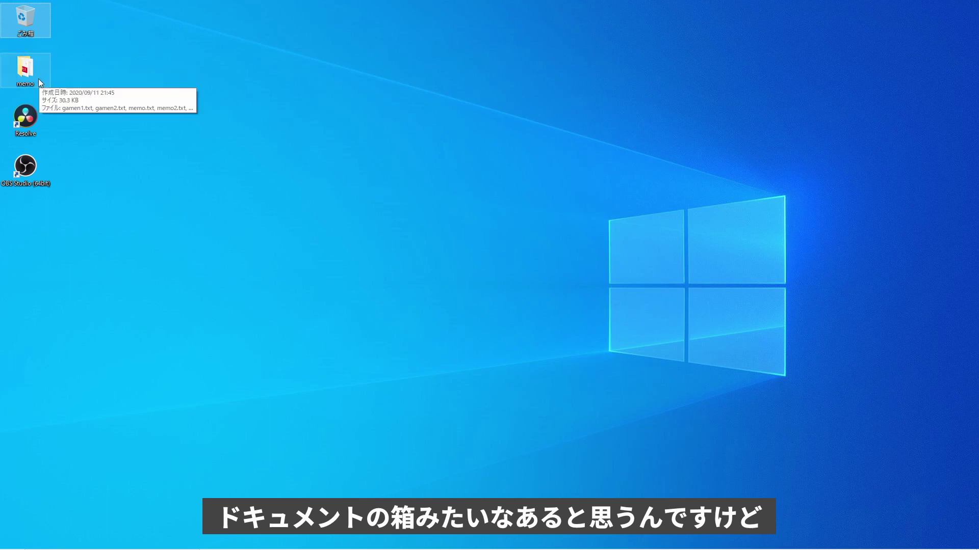
pyautogui.moveTo(37, 65)
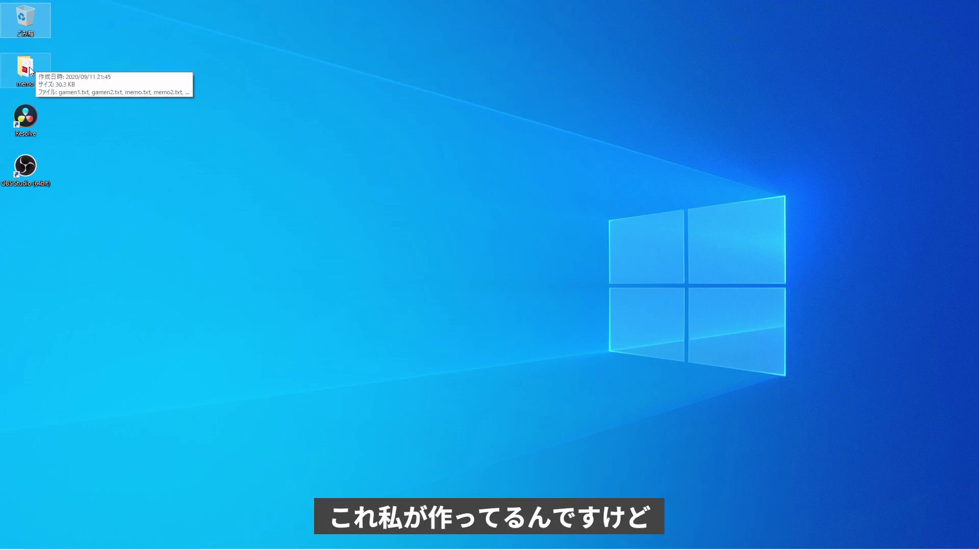
pyautogui.doubleClick(29, 68)
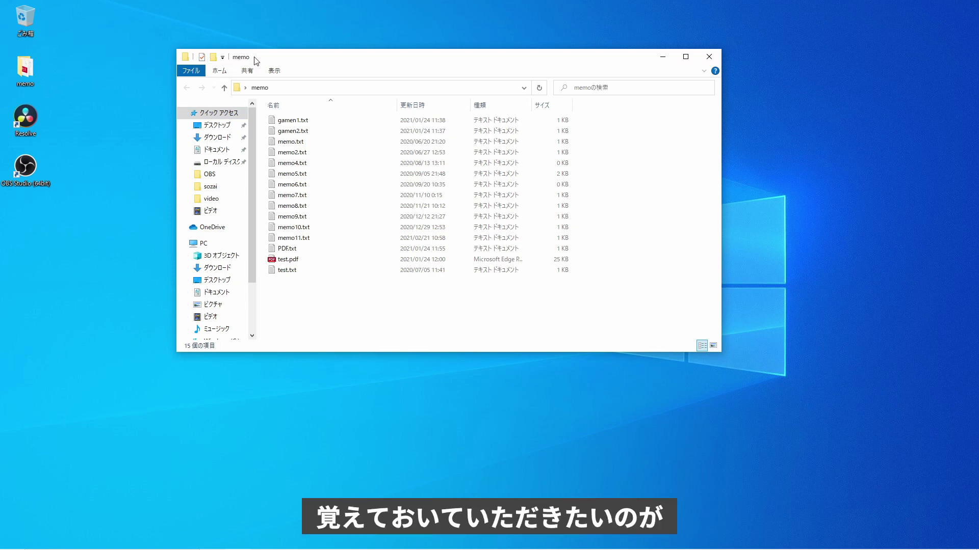
pyautogui.moveTo(298, 63); pyautogui.dragTo(294, 98)
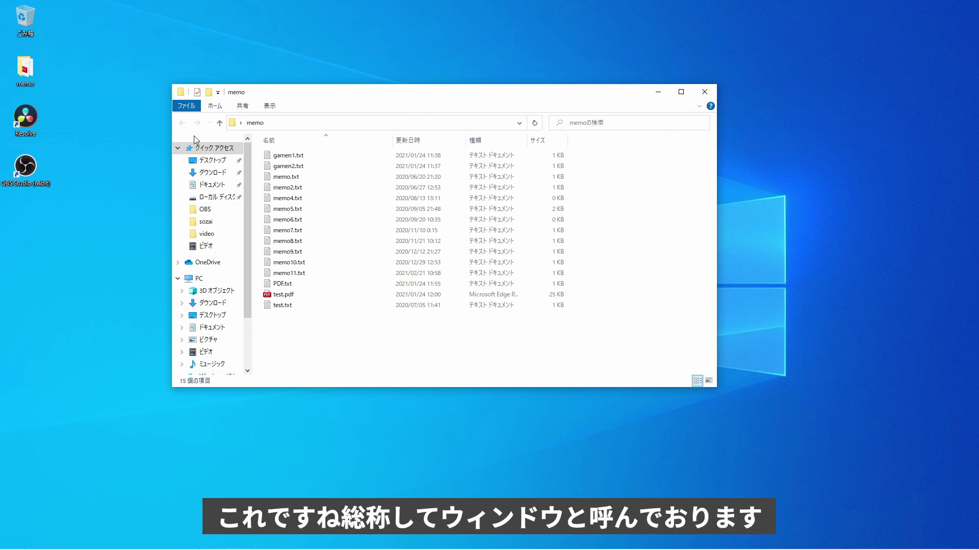
# Open the Recycle Bin in a second window and offset it from the memo window so both can be seen.
pyautogui.doubleClick(23, 23)
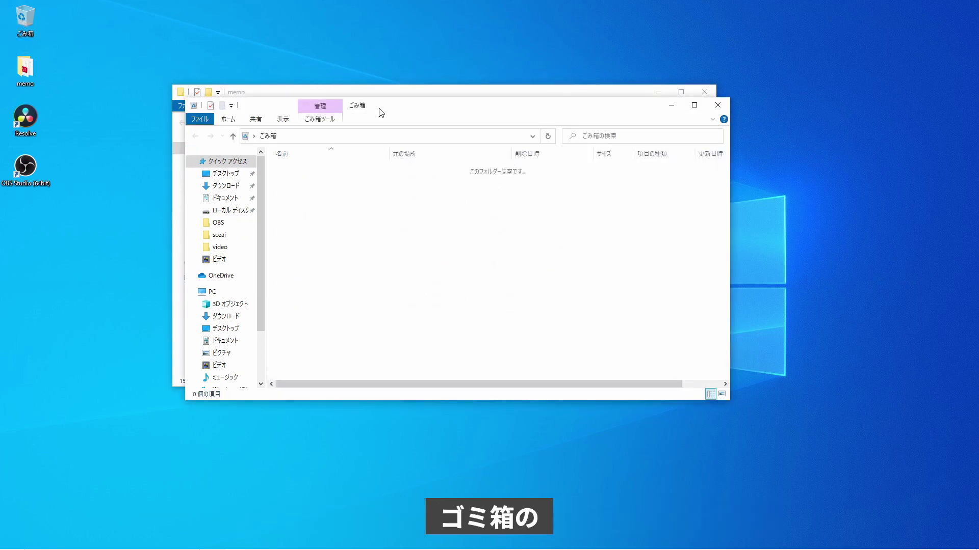
pyautogui.moveTo(390, 109); pyautogui.dragTo(544, 223)
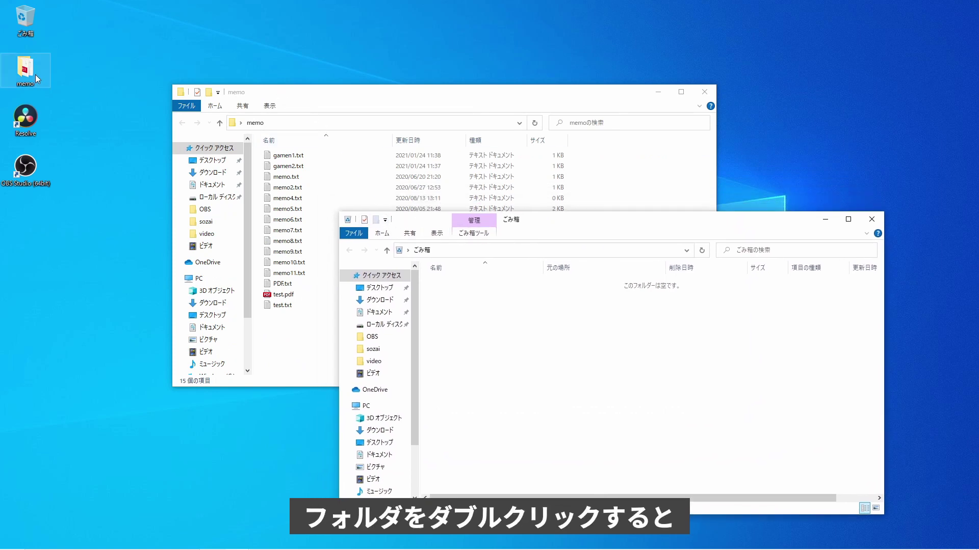
pyautogui.click(288, 95)
pyautogui.moveTo(300, 96); pyautogui.dragTo(261, 93)
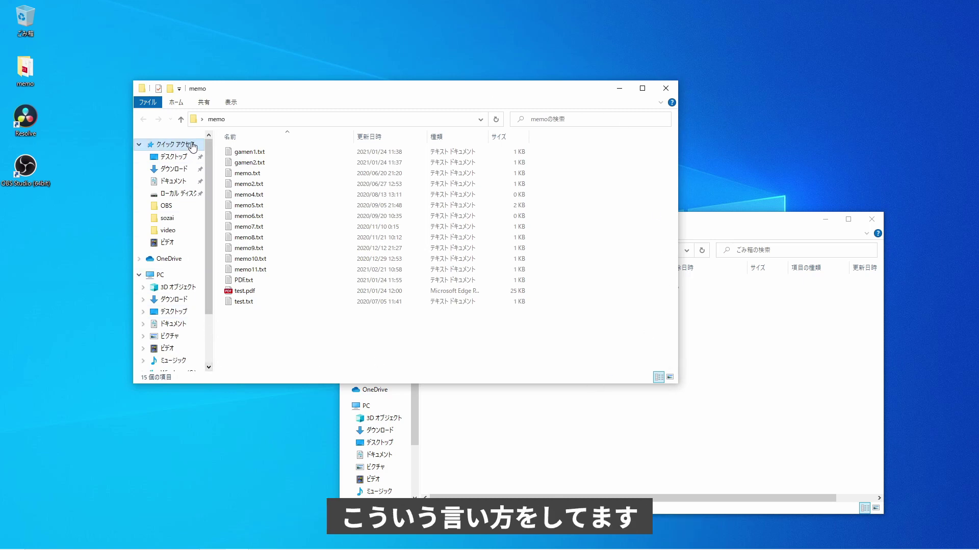
pyautogui.moveTo(431, 89); pyautogui.dragTo(416, 61)
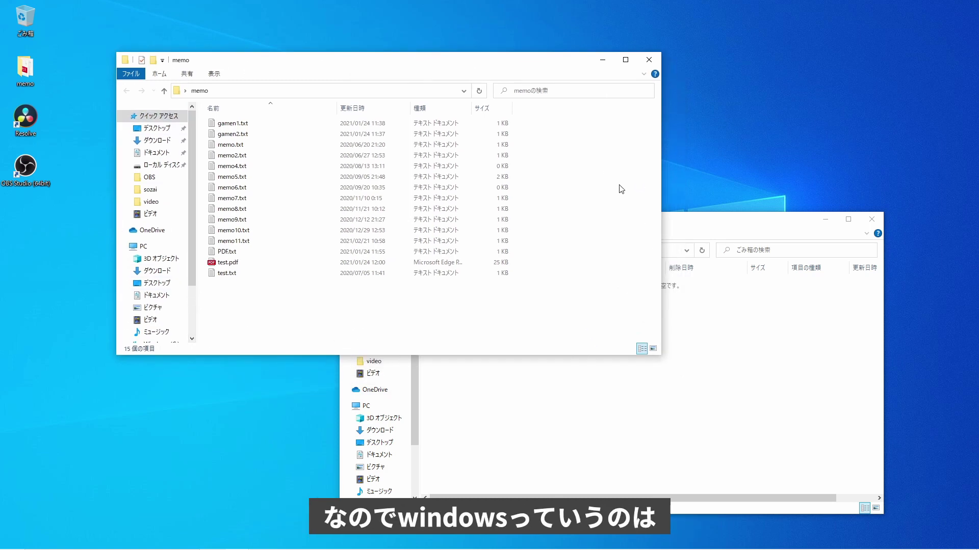
# Bring the Recycle Bin and memo windows to the front in turn, and close the Recycle Bin window.
pyautogui.click(706, 223)
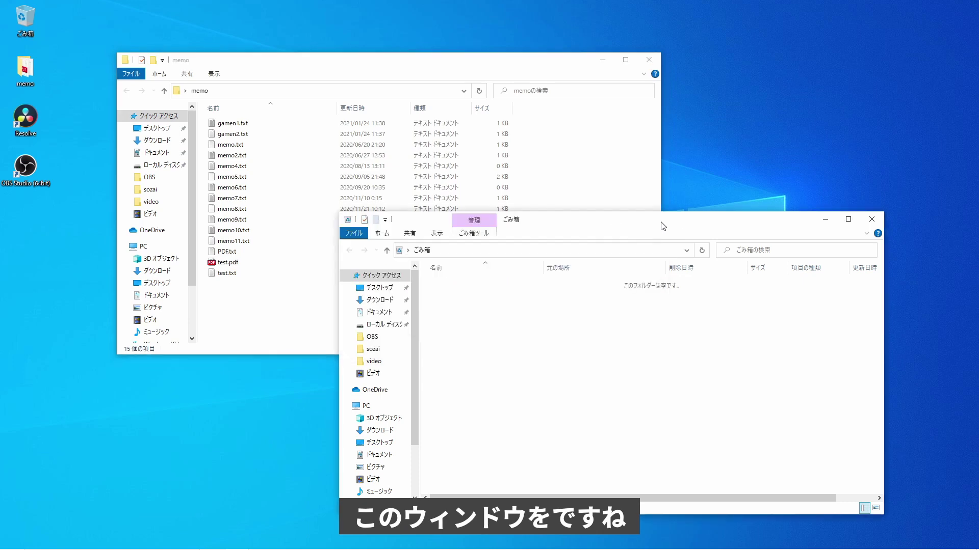
pyautogui.click(543, 65)
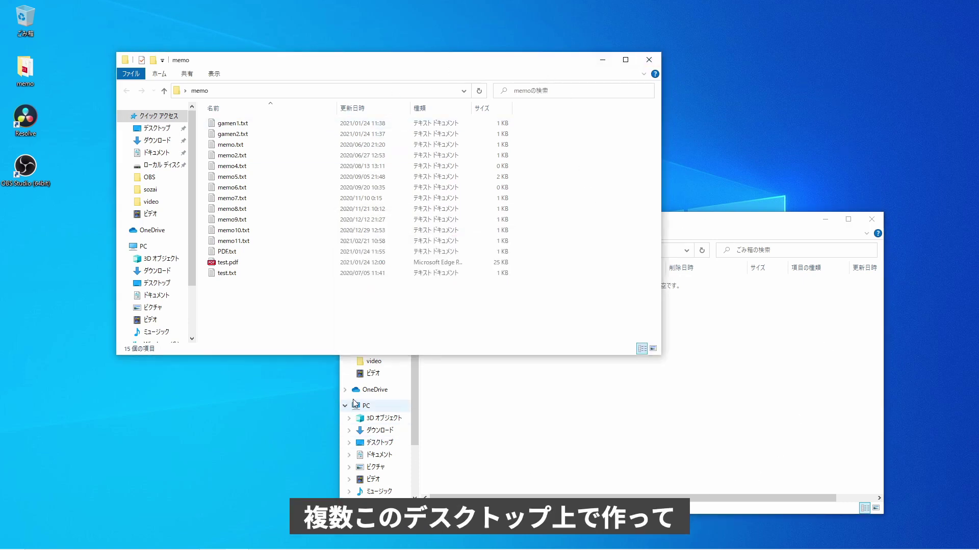
pyautogui.click(726, 224)
pyautogui.moveTo(641, 222); pyautogui.dragTo(688, 239)
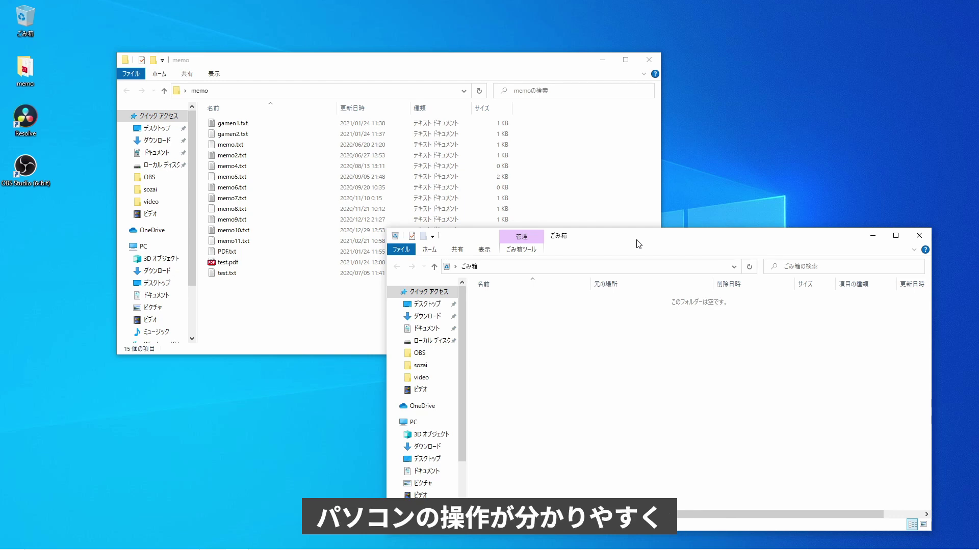
pyautogui.moveTo(638, 244); pyautogui.dragTo(623, 247)
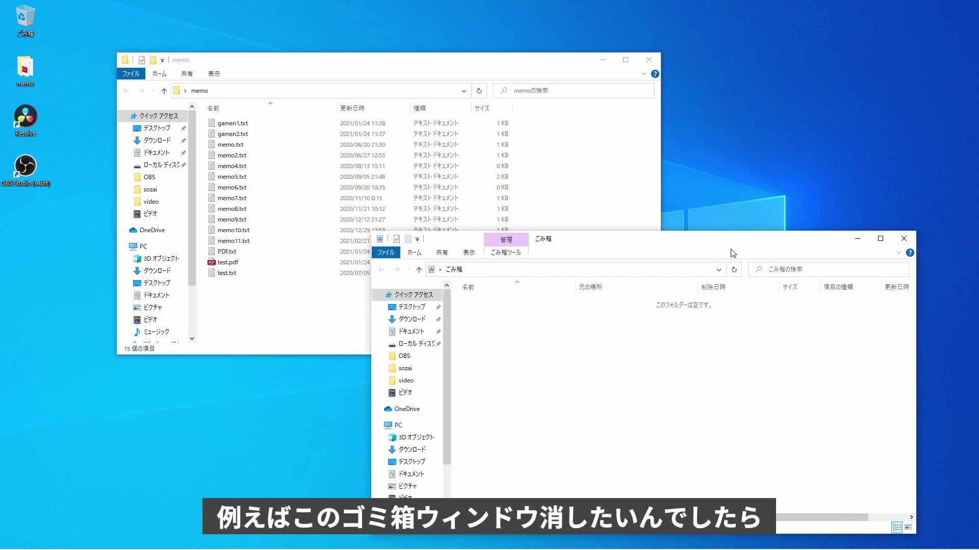
pyautogui.click(905, 240)
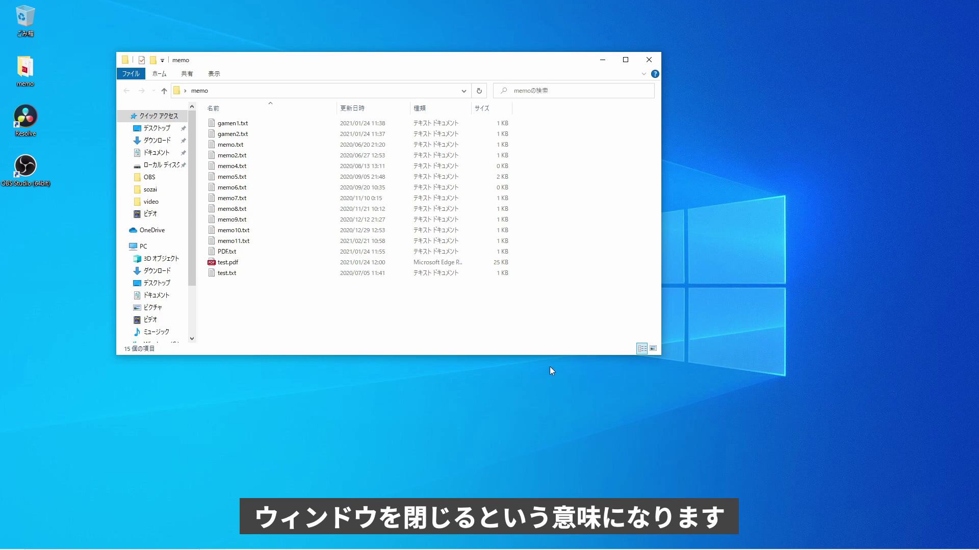
# Create a new folder inside the memo folder, keeping the default name 新しいフォルダー.
pyautogui.moveTo(281, 66); pyautogui.dragTo(328, 95)
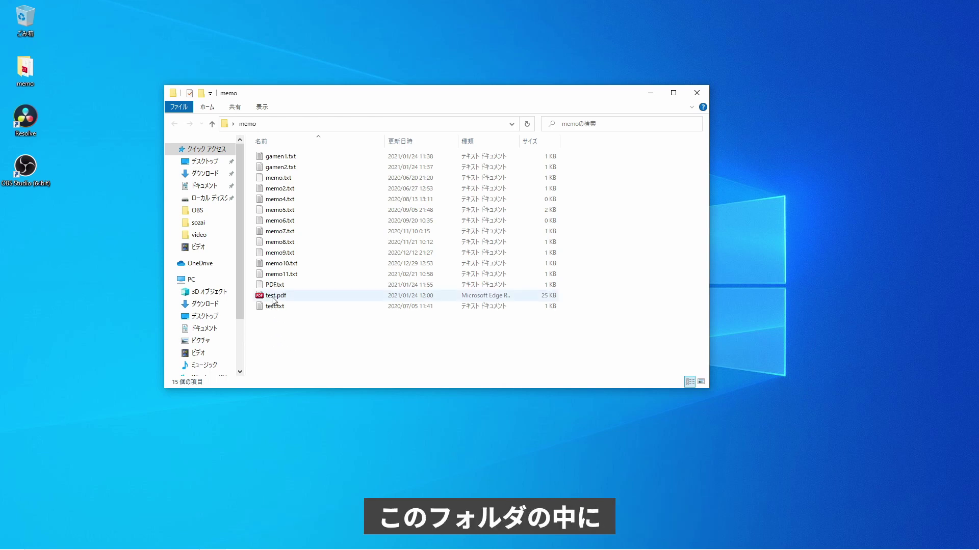
pyautogui.rightClick(281, 327)
pyautogui.moveTo(342, 459)
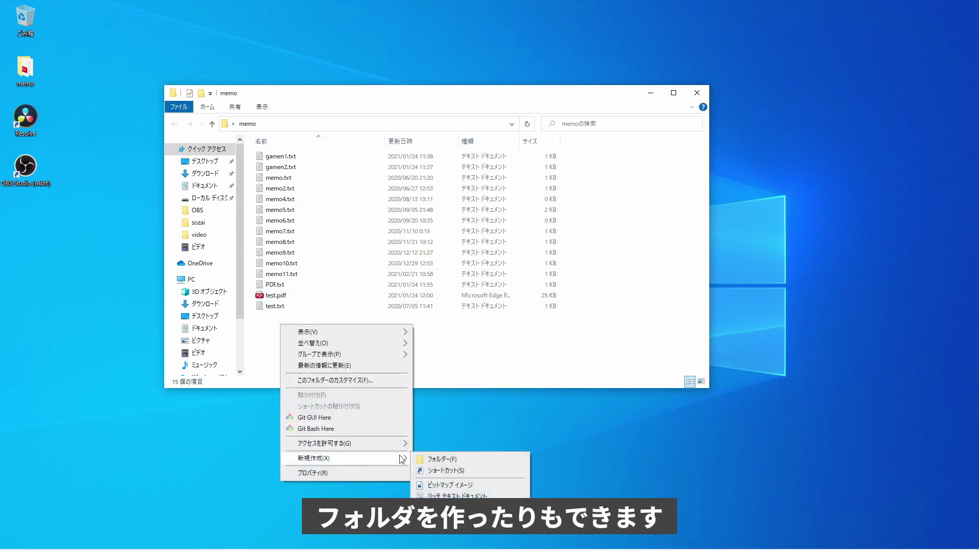
pyautogui.click(429, 462)
pyautogui.click(312, 360)
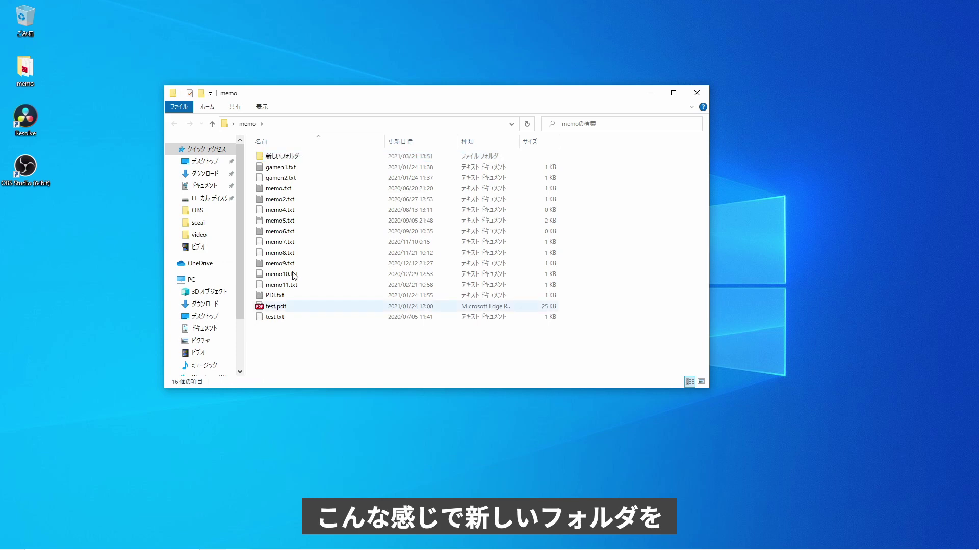
# Open 新しいフォルダー and create a text document in it with the default name.
pyautogui.doubleClick(284, 157)
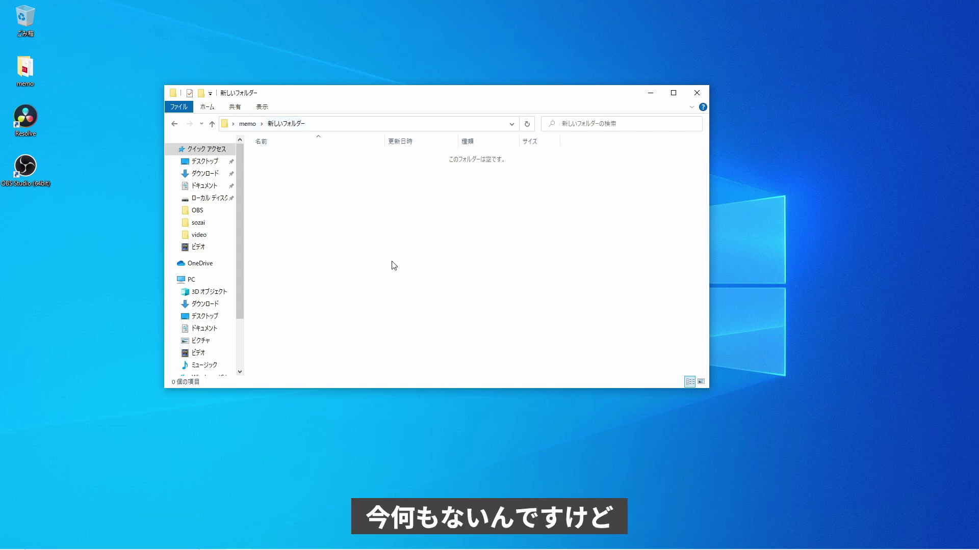
pyautogui.rightClick(283, 170)
pyautogui.moveTo(337, 312)
pyautogui.click(451, 364)
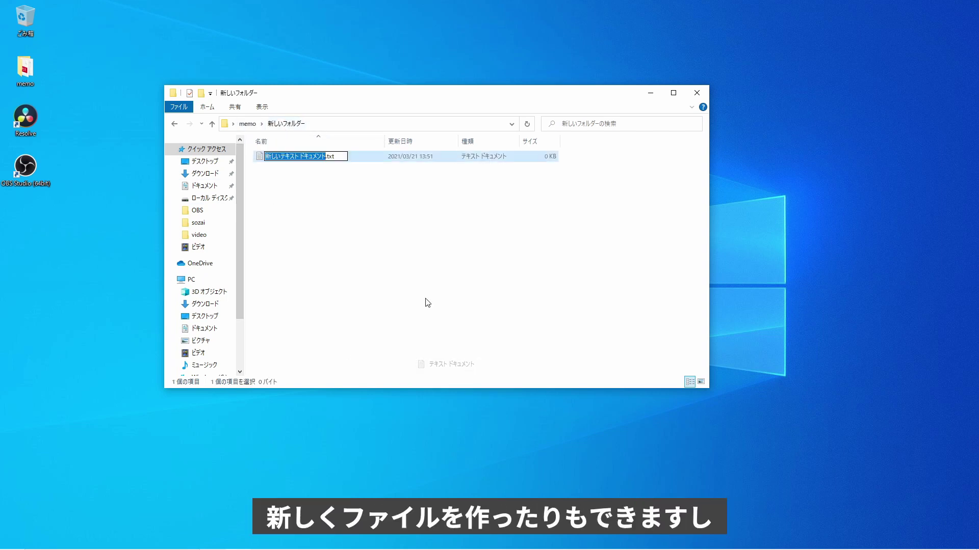
pyautogui.click(427, 303)
# Move gamen1.txt from the memo folder into 新しいフォルダー and open that folder.
pyautogui.click(247, 124)
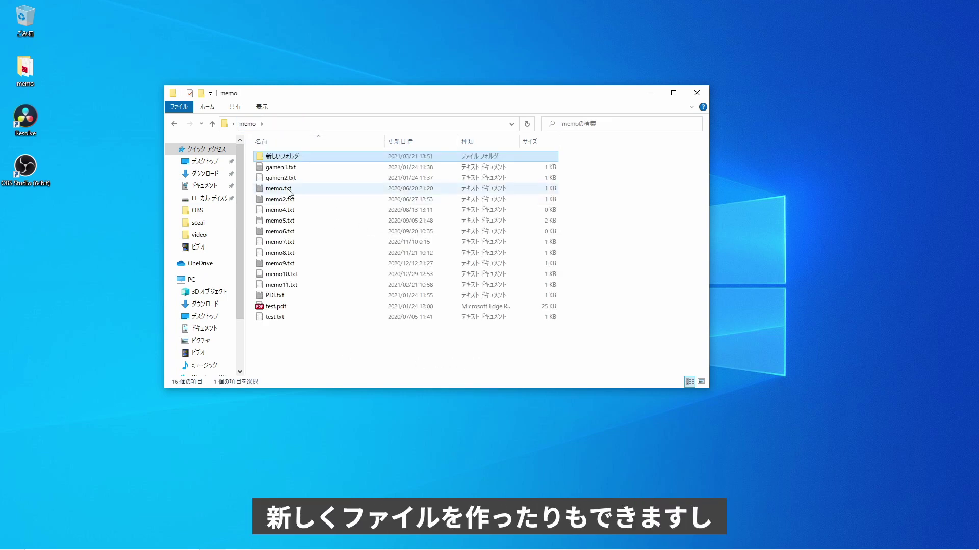
pyautogui.click(284, 169)
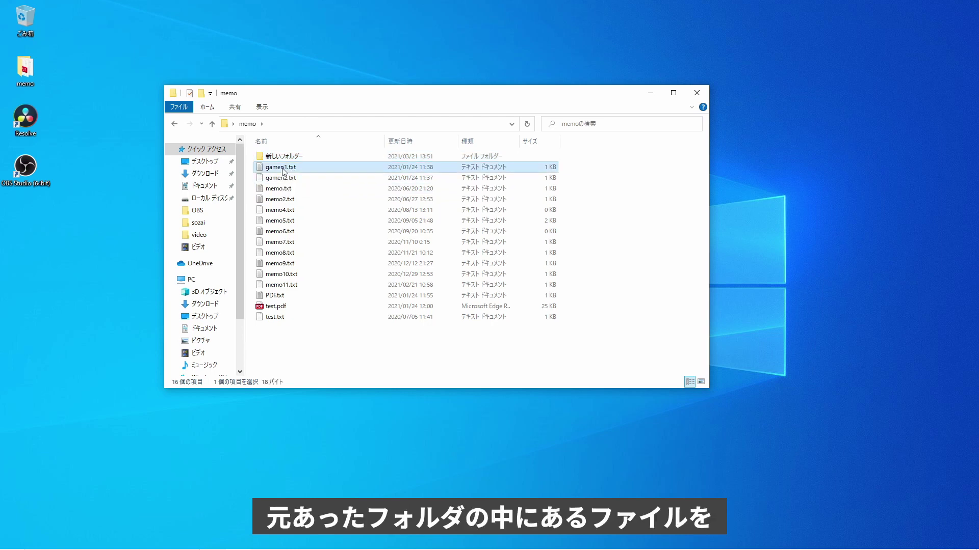
pyautogui.moveTo(283, 169); pyautogui.dragTo(283, 157)
pyautogui.doubleClick(284, 156)
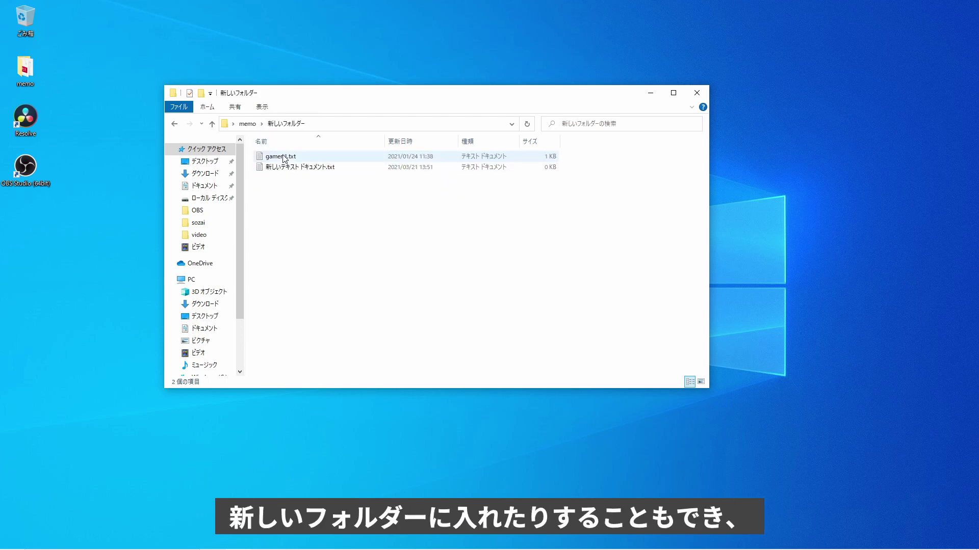
pyautogui.click(287, 170)
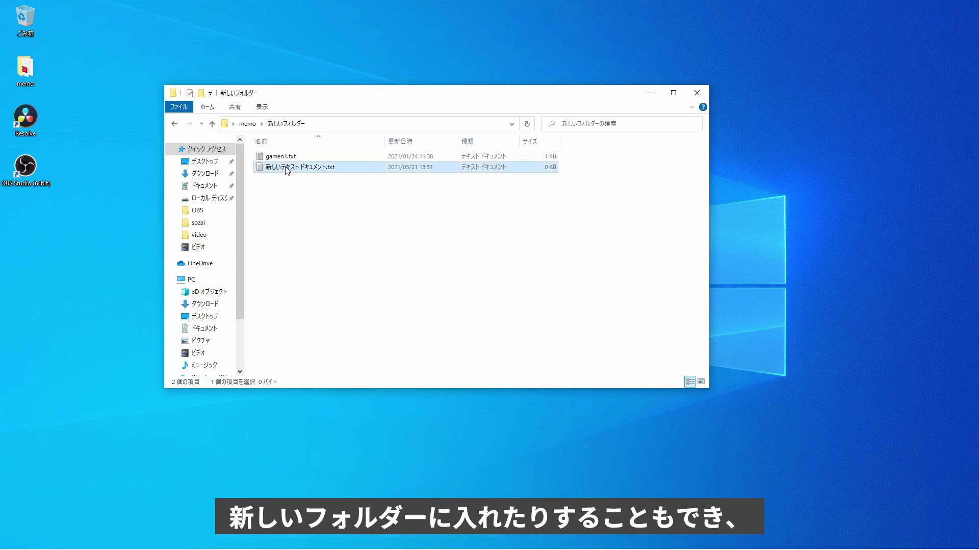
pyautogui.rightClick(287, 170)
pyautogui.click(254, 307)
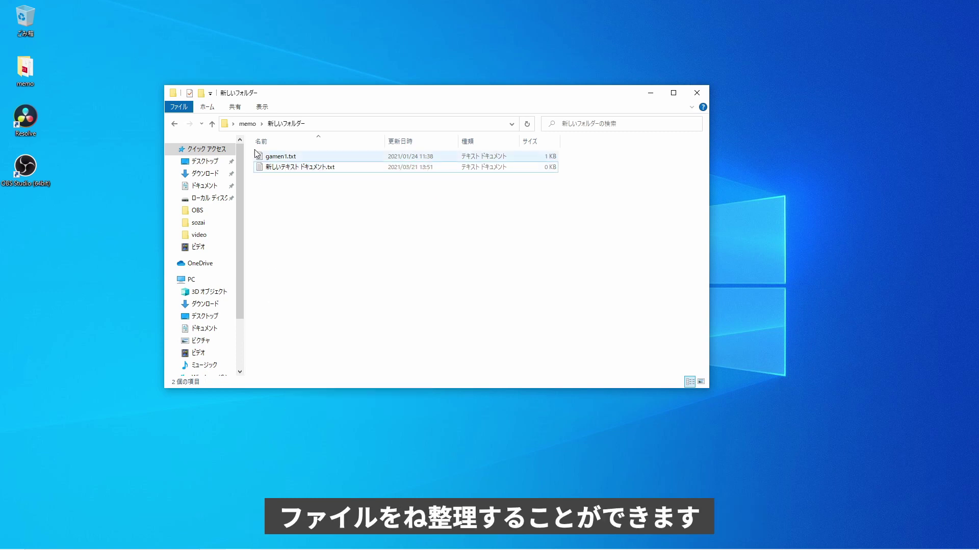
# Go back up to the memo folder, shift its window slightly, and close it.
pyautogui.click(248, 124)
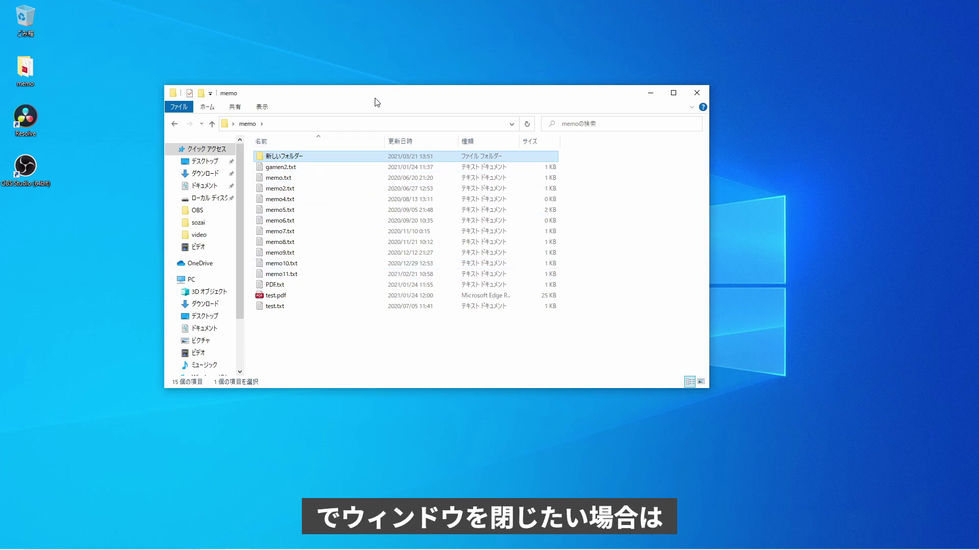
pyautogui.moveTo(377, 98); pyautogui.dragTo(368, 106)
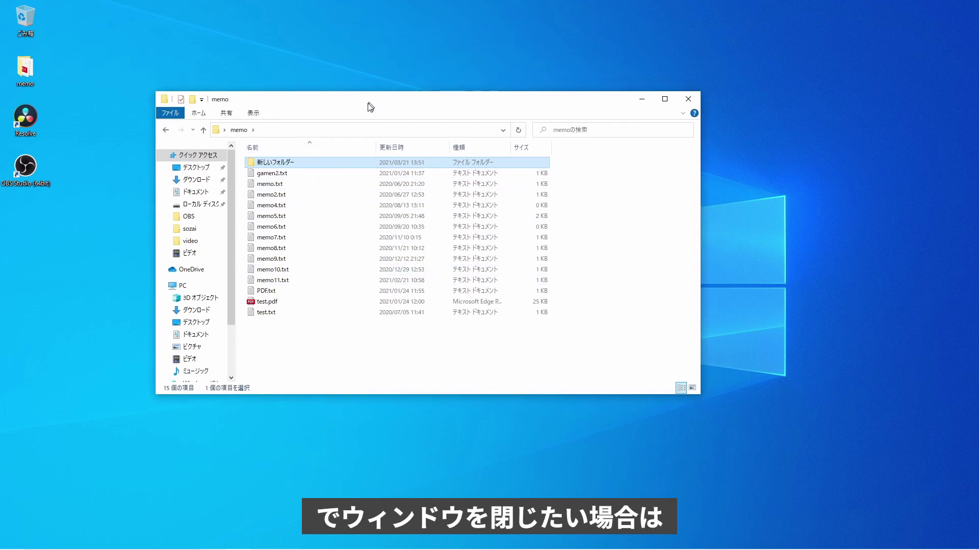
pyautogui.click(687, 104)
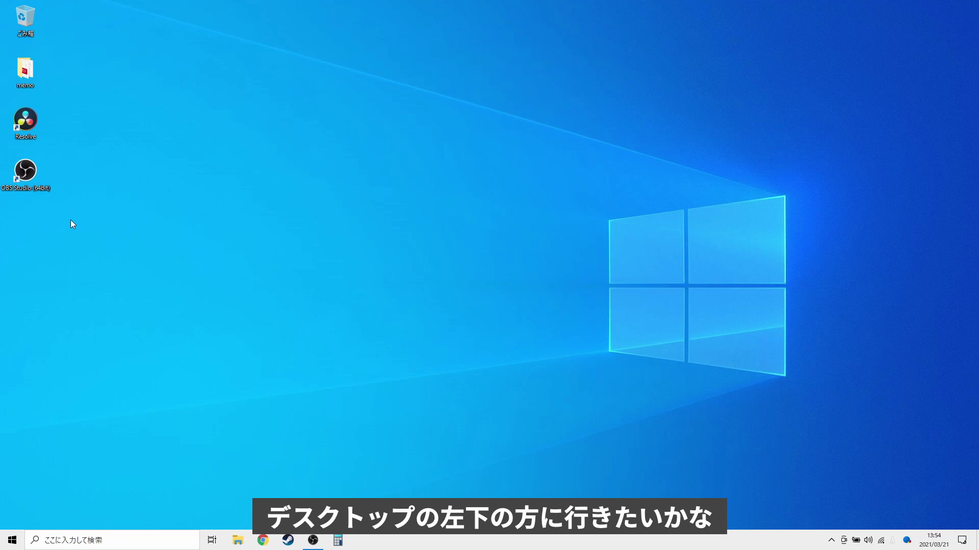
# Show the Start menu's power options for sleep, shutdown and restart without choosing any, and collapse them again.
pyautogui.click(13, 541)
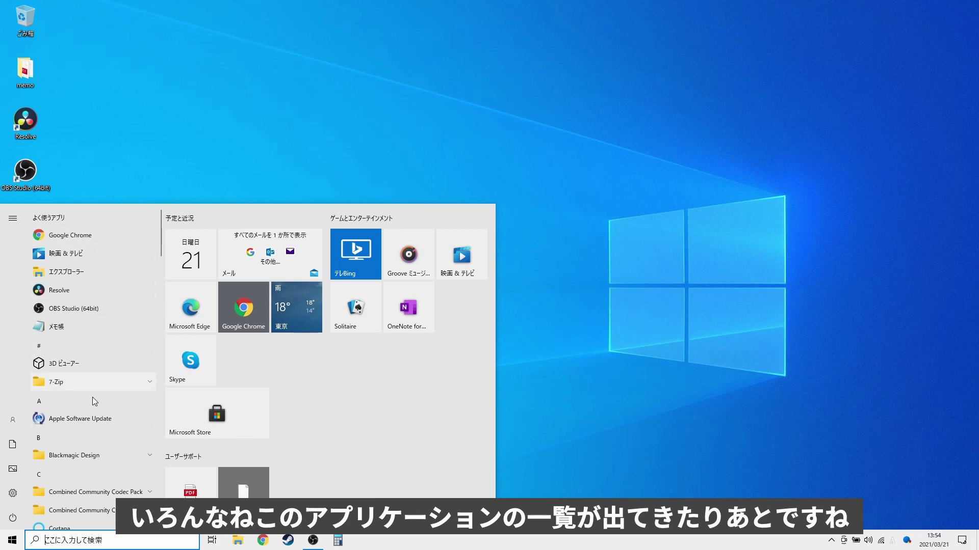
pyautogui.moveTo(13, 520)
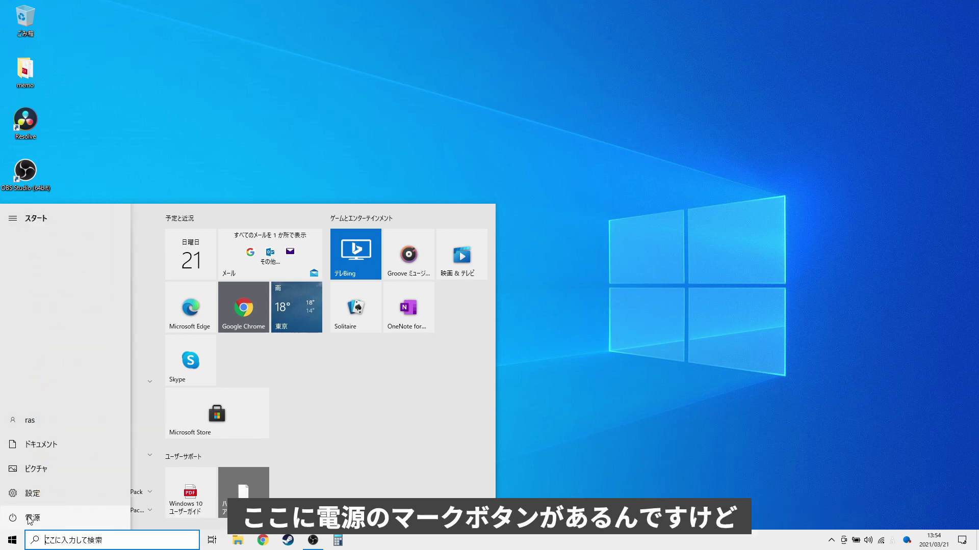
pyautogui.click(24, 518)
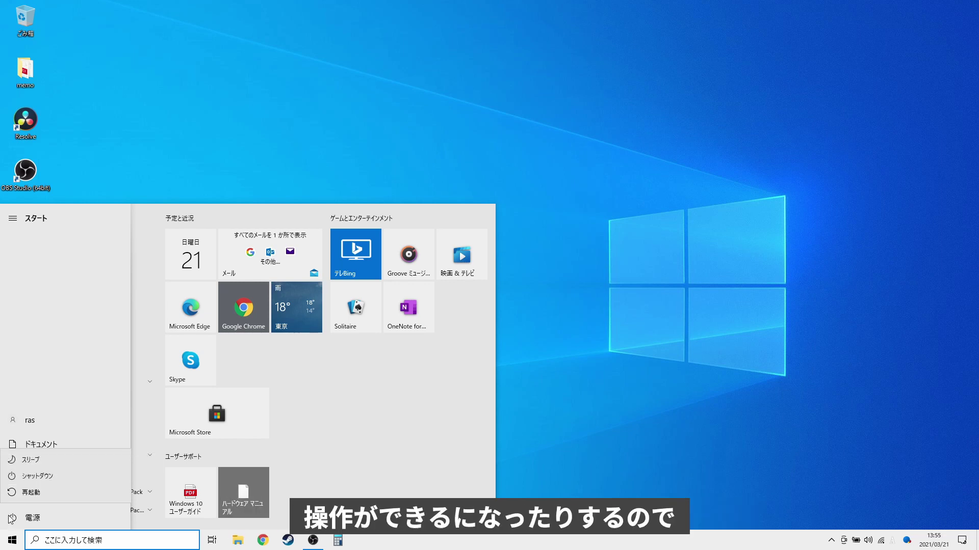
pyautogui.click(14, 539)
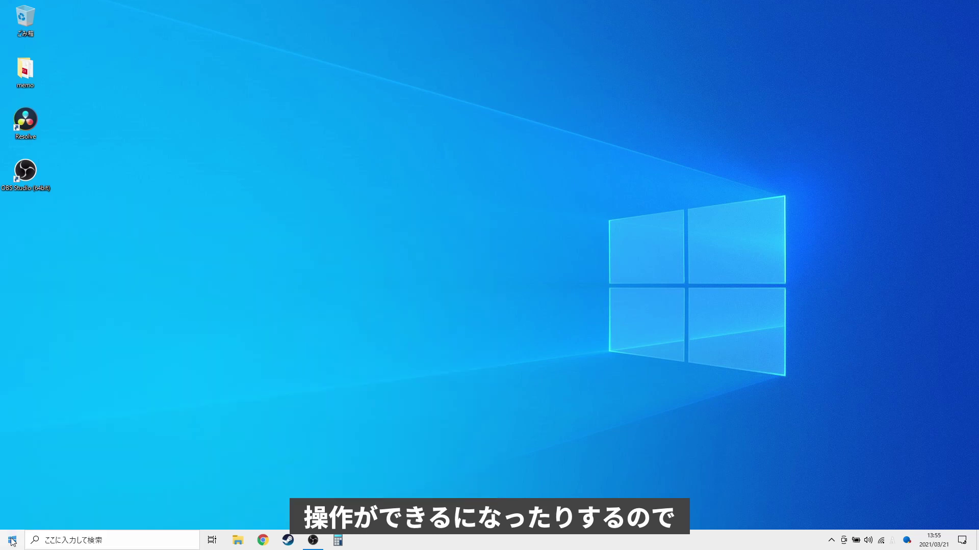
pyautogui.click(11, 542)
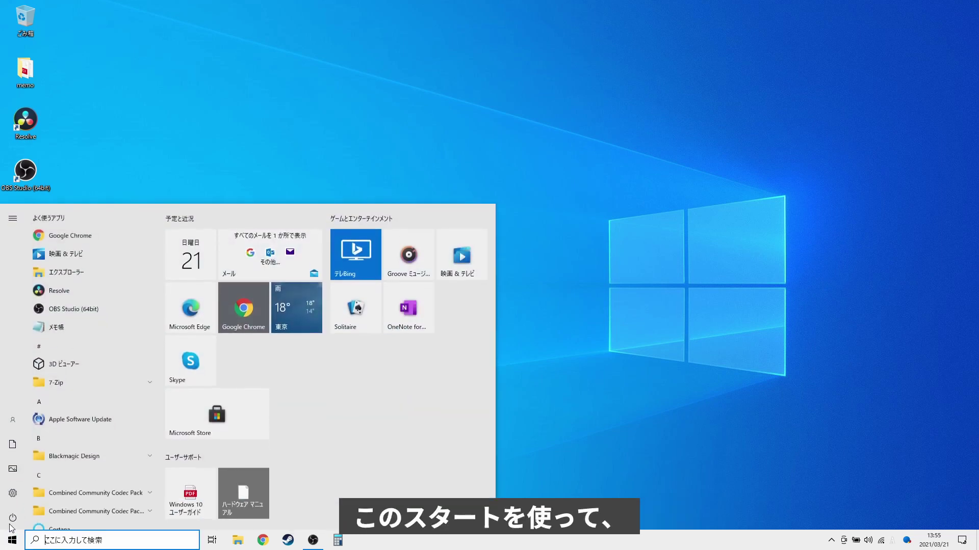
pyautogui.click(14, 518)
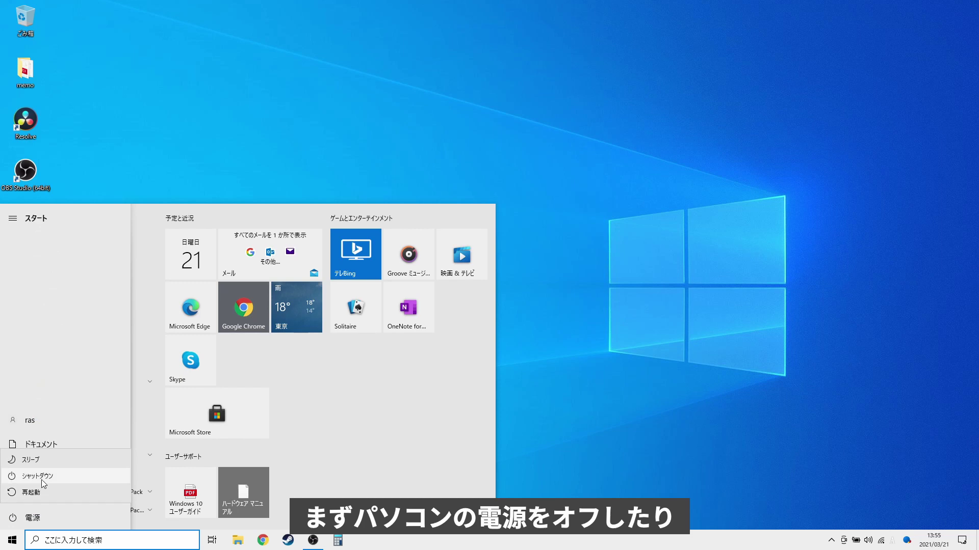
pyautogui.click(15, 520)
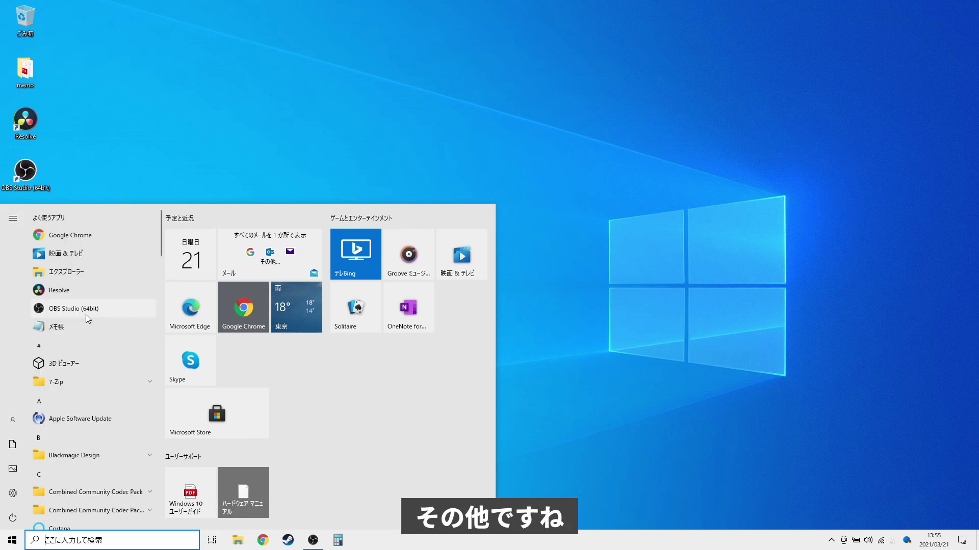
# Find 電卓 under た in the Start menu's app list, launch it, and move its window toward the middle of the desktop.
pyautogui.scroll(-8, 80, 418)
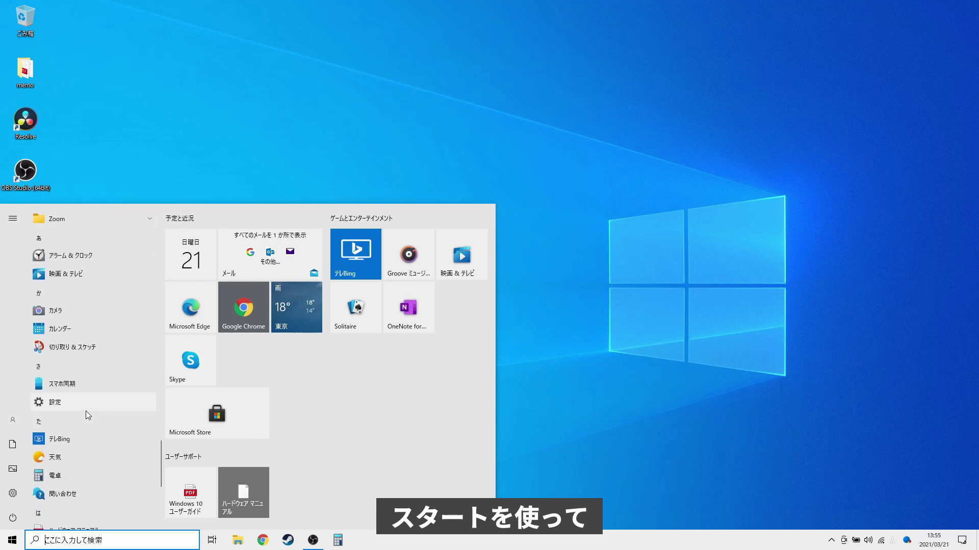
pyautogui.scroll(-4, 83, 431)
pyautogui.scroll(-3, 86, 435)
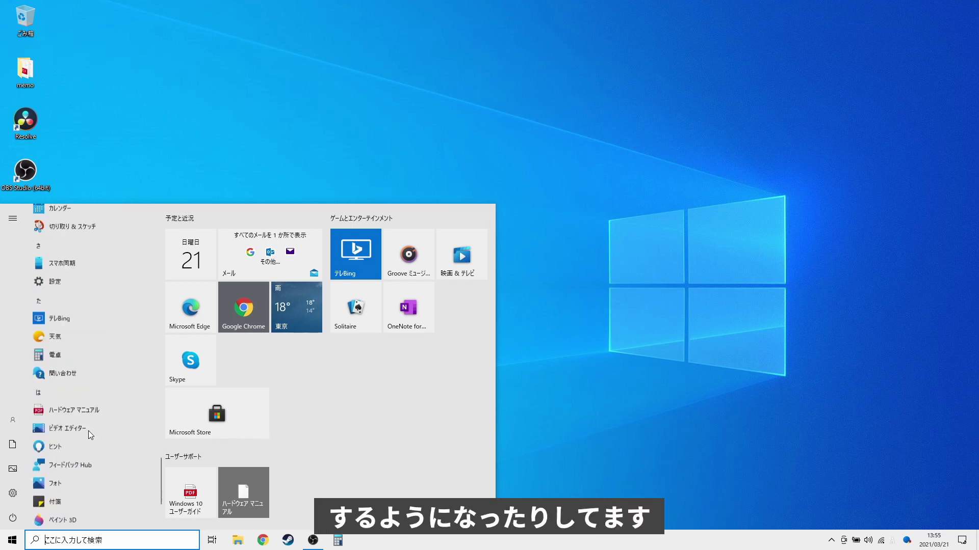
pyautogui.scroll(8, 87, 430)
pyautogui.scroll(-4, 82, 386)
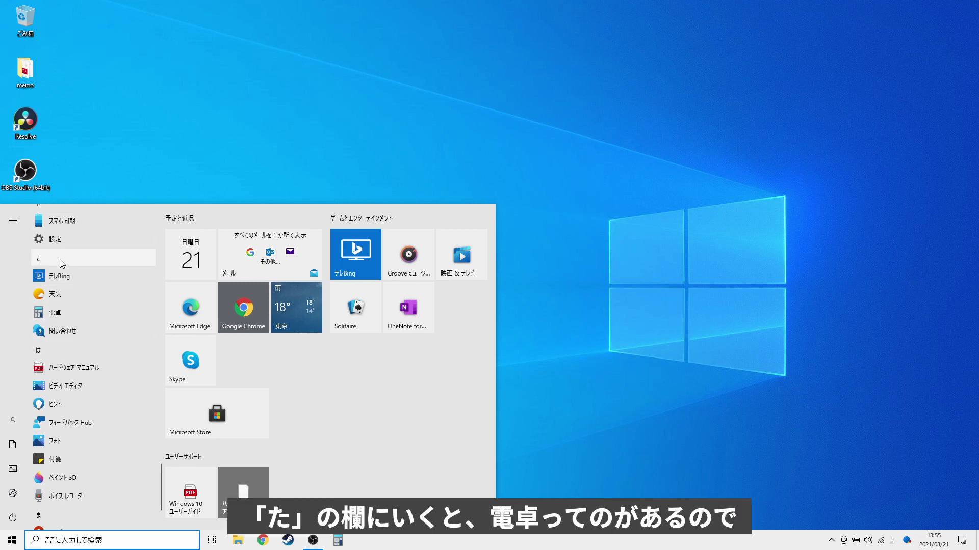
pyautogui.click(91, 313)
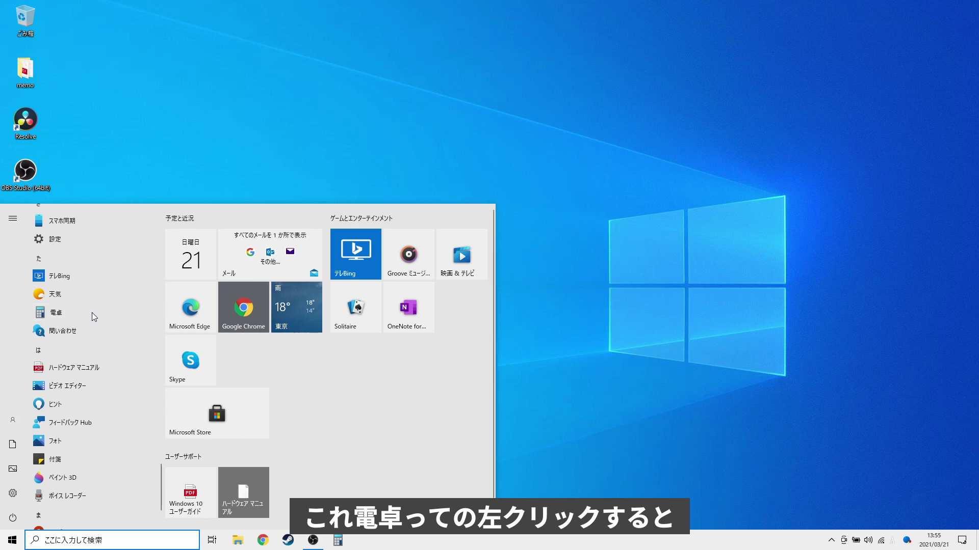
pyautogui.moveTo(227, 62); pyautogui.dragTo(301, 77)
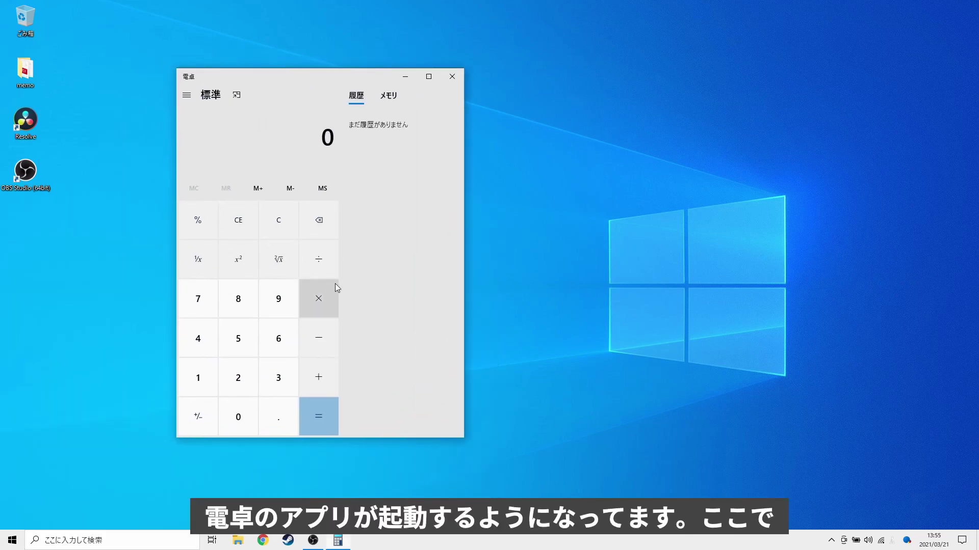
# Add 1 and 2 in 電卓 using the plus operator, and shift the calculator window slightly.
pyautogui.click(204, 385)
pyautogui.click(311, 377)
pyautogui.click(255, 378)
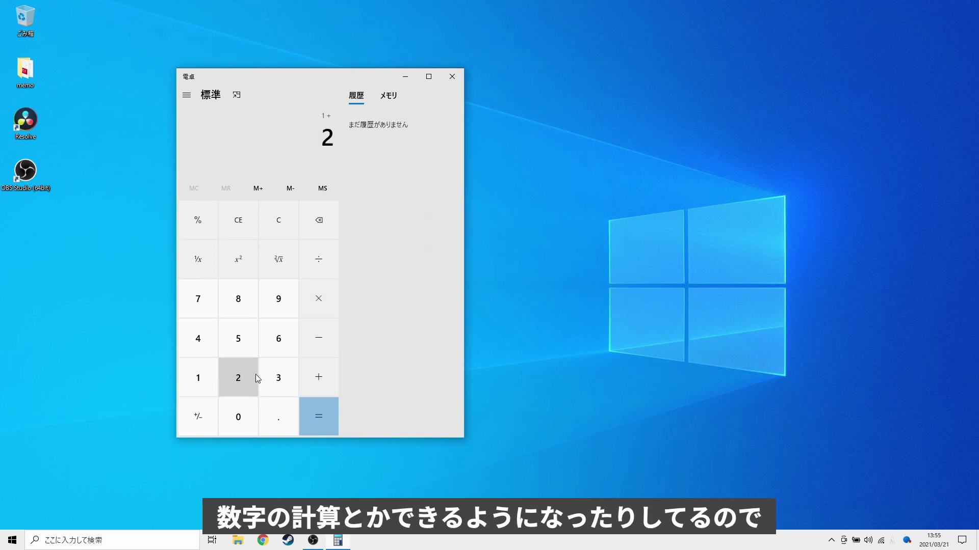
pyautogui.click(314, 377)
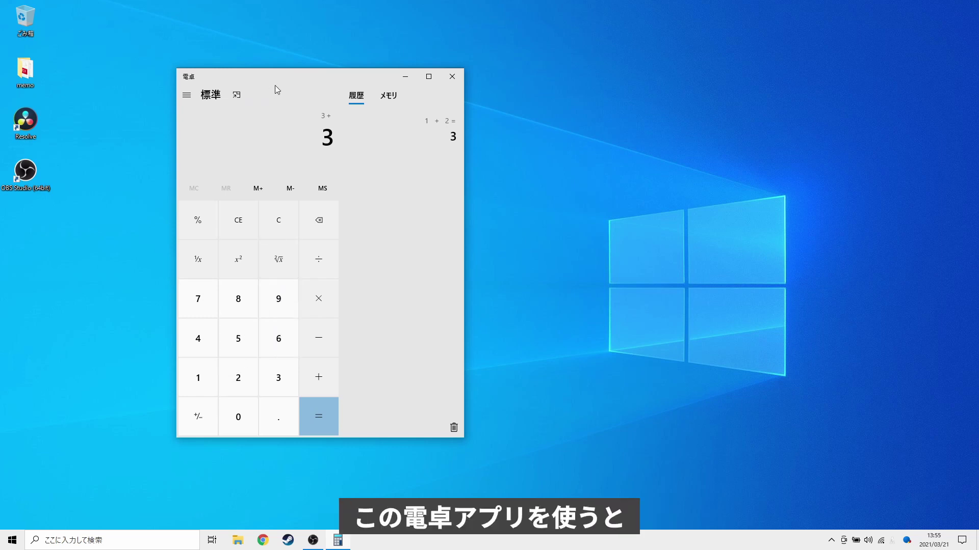
pyautogui.moveTo(289, 75); pyautogui.dragTo(277, 83)
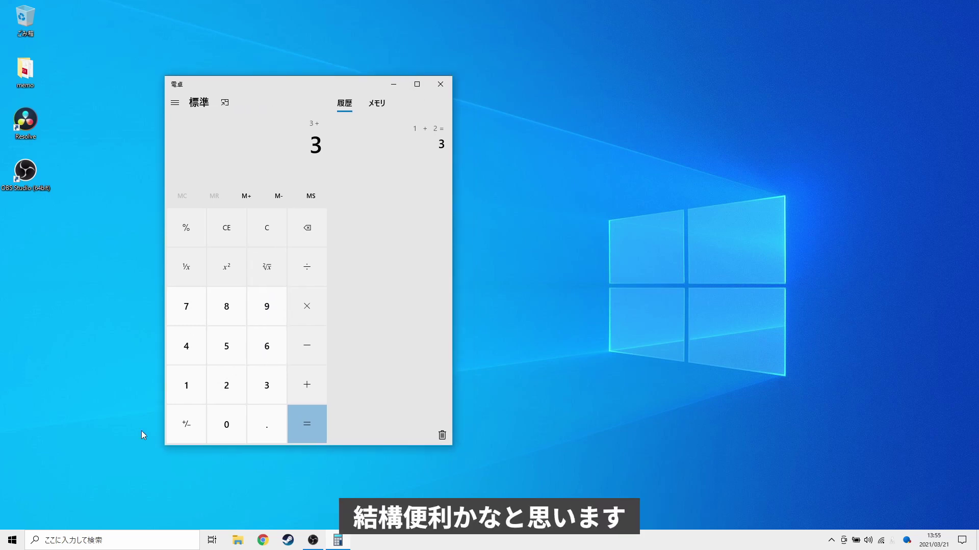
# Launch メモ帳 from the Windows アクセサリ group of the app list and move its window so it overlaps the calculator.
pyautogui.click(12, 540)
pyautogui.scroll(-15, 98, 410)
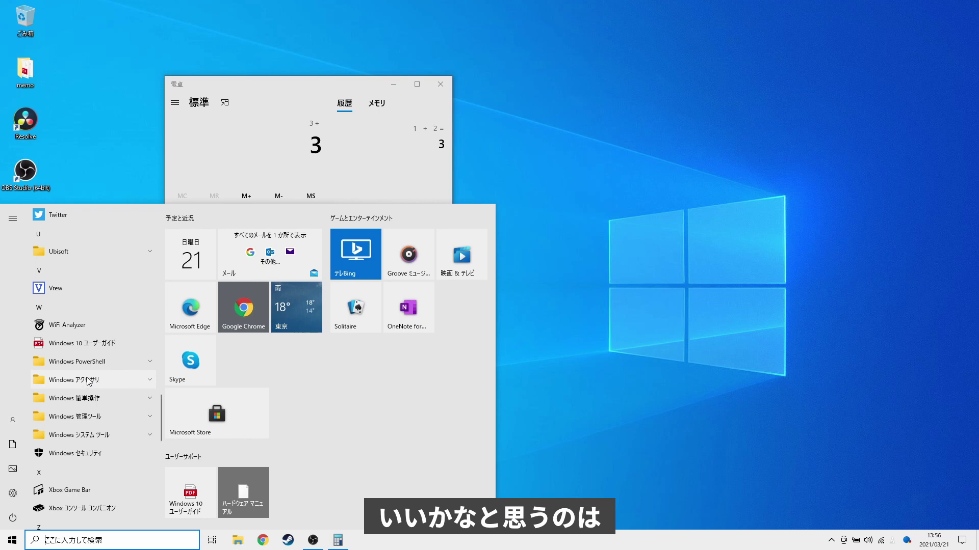
pyautogui.click(87, 381)
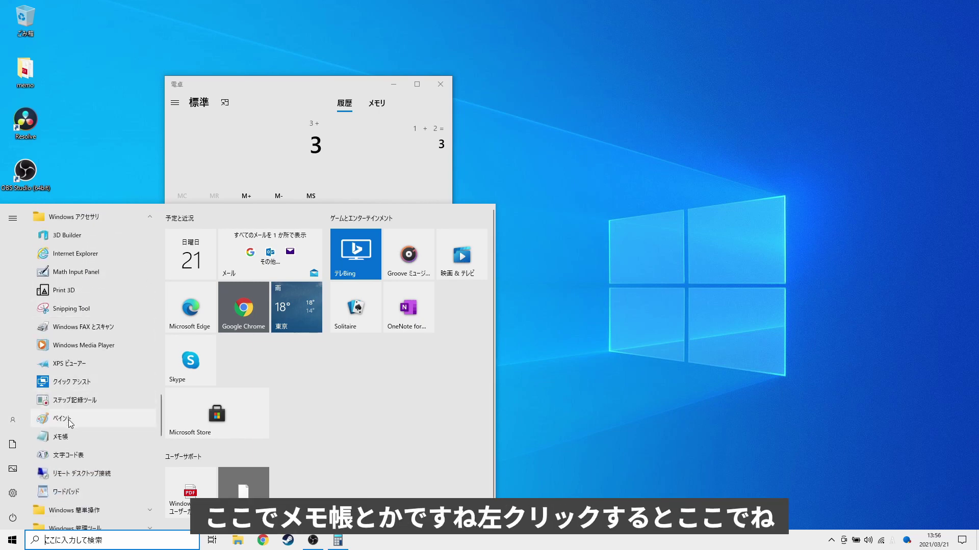
pyautogui.click(71, 435)
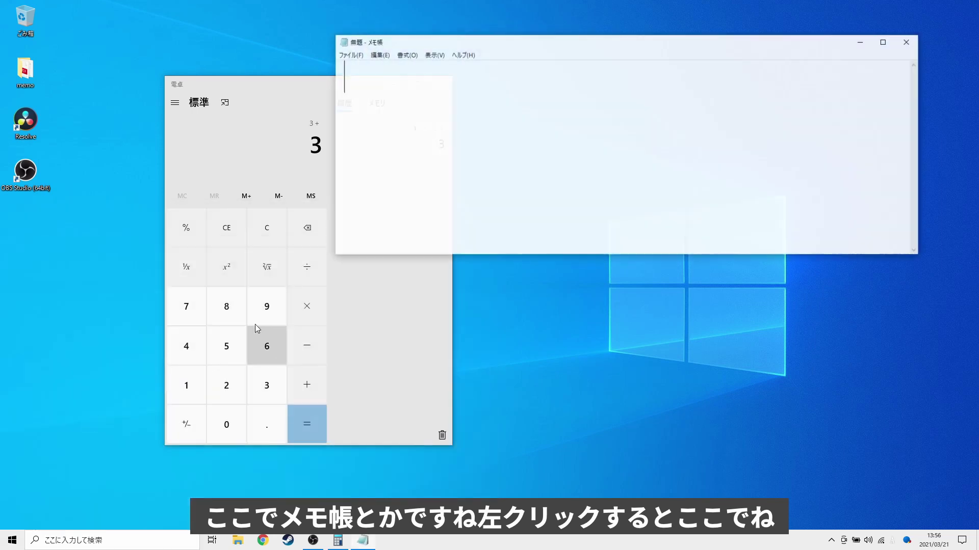
pyautogui.moveTo(461, 51); pyautogui.dragTo(375, 155)
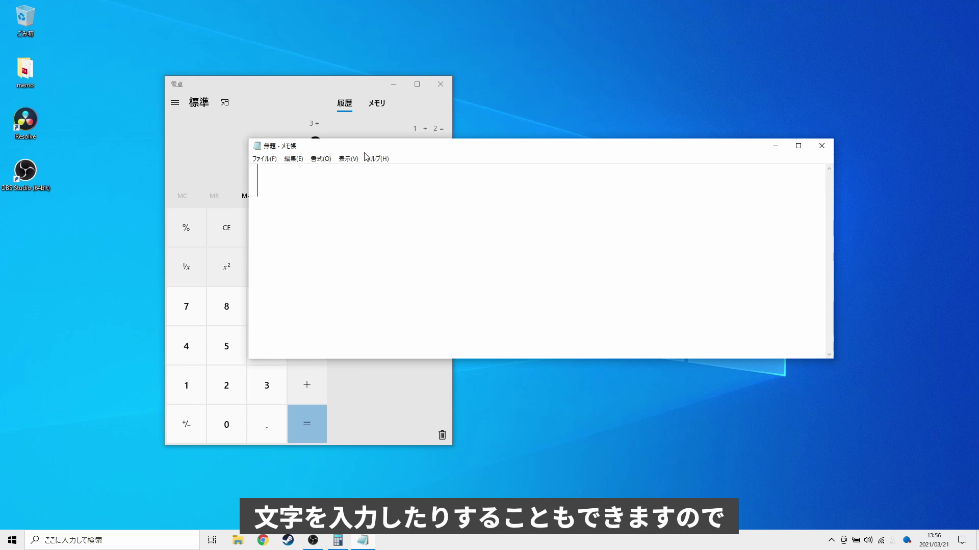
pyautogui.moveTo(372, 148); pyautogui.dragTo(326, 165)
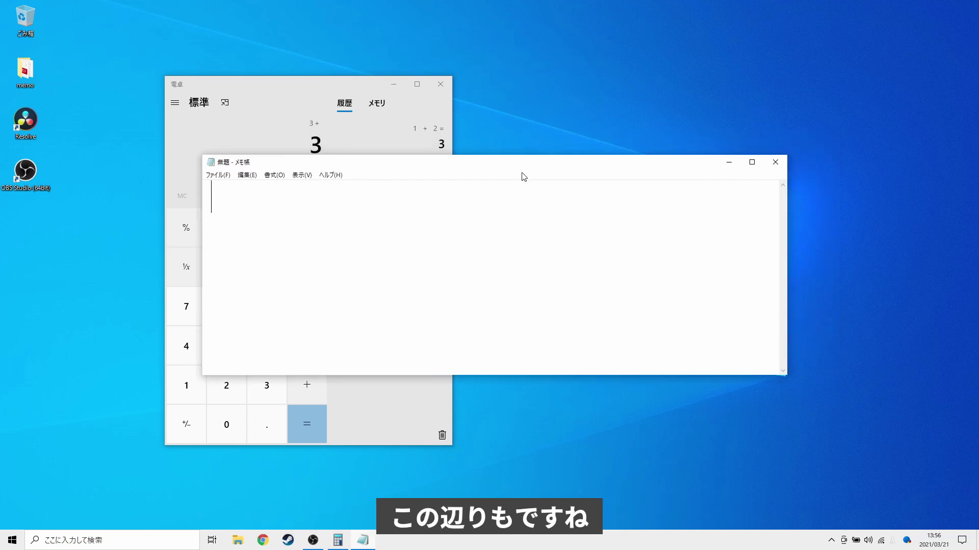
# Close the メモ帳 and 電卓 windows, and briefly show the Start menu.
pyautogui.click(775, 162)
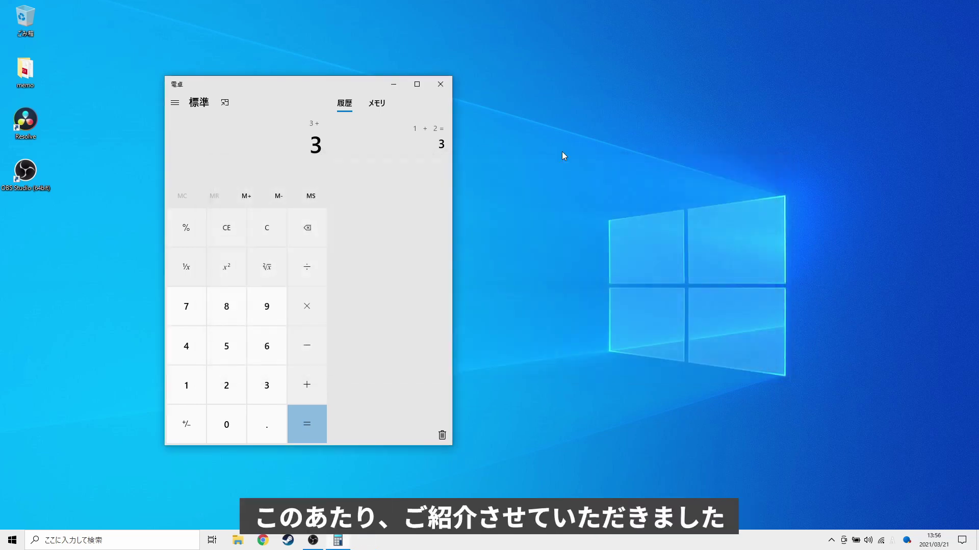
pyautogui.click(441, 91)
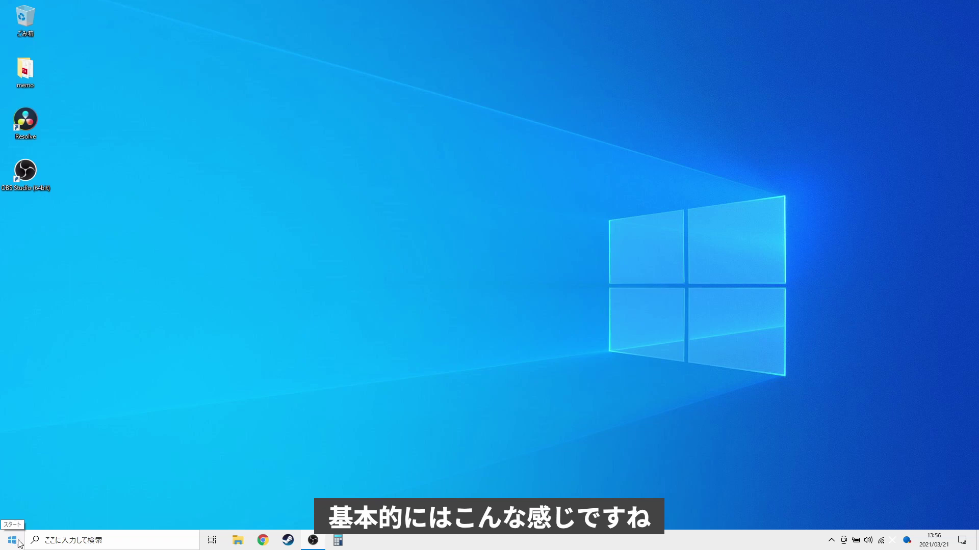
pyautogui.click(11, 542)
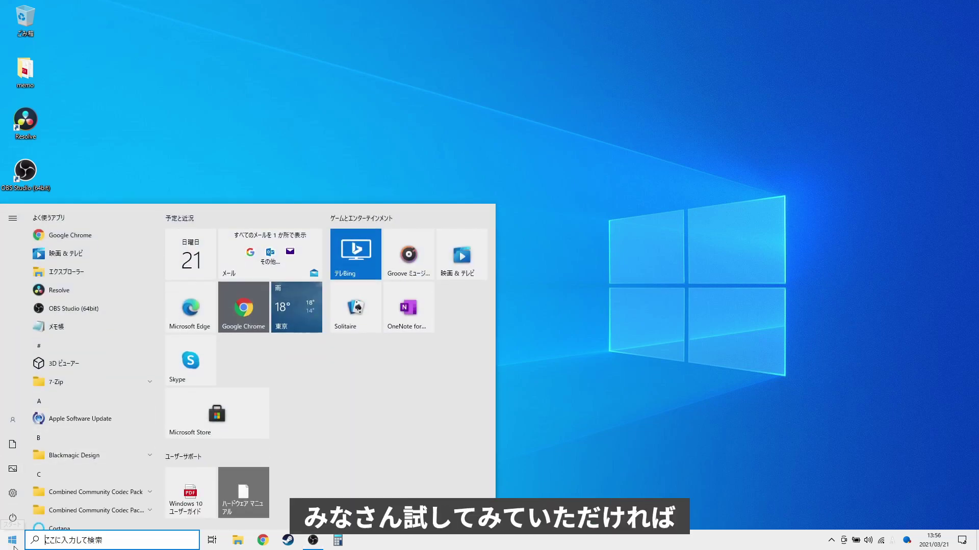
pyautogui.click(11, 547)
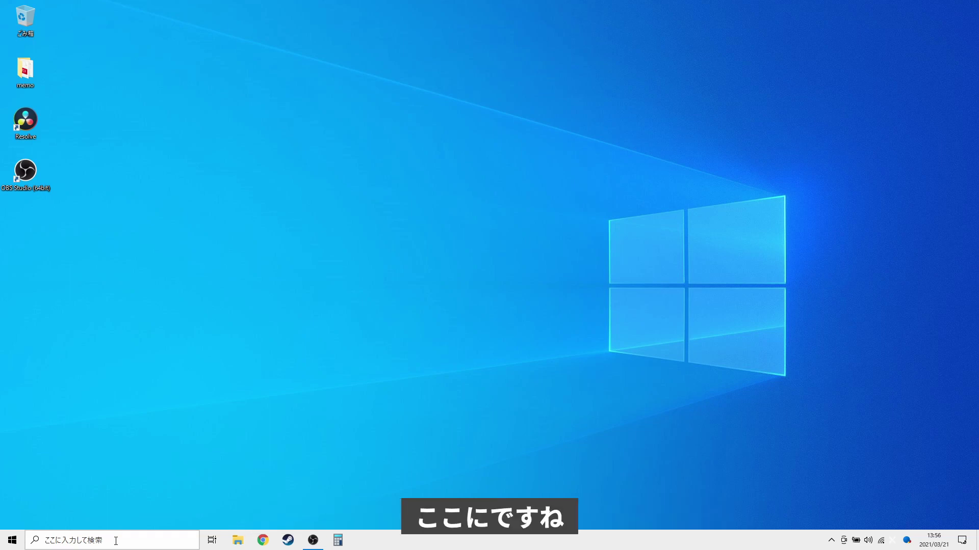
# Search Windows for "memo", open メモ帳 from the results, and close its window.
pyautogui.click(107, 542)
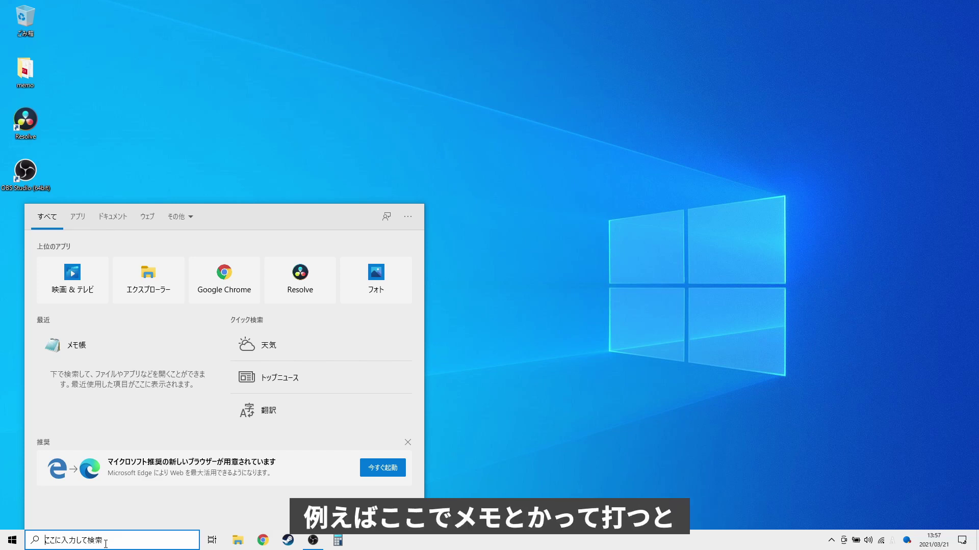
pyautogui.write('memo')
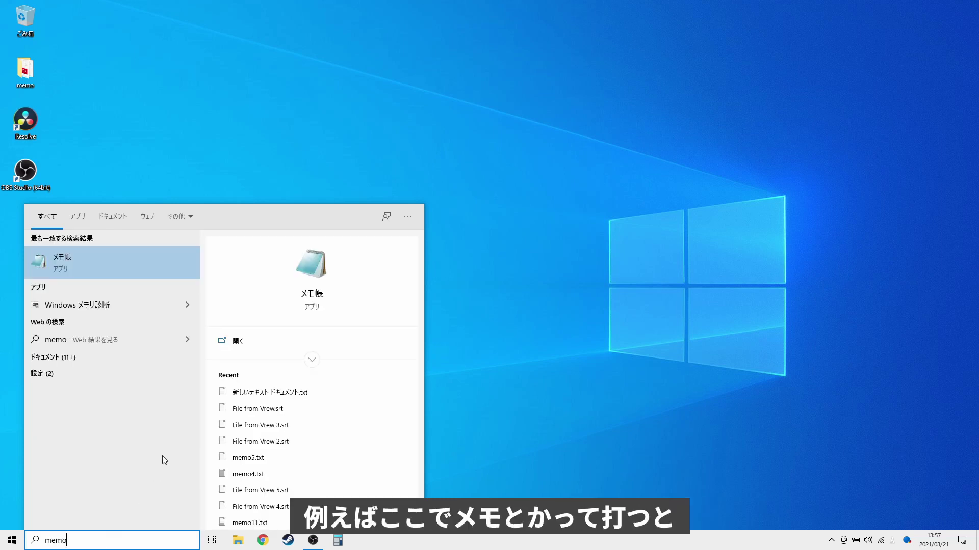
pyautogui.click(134, 264)
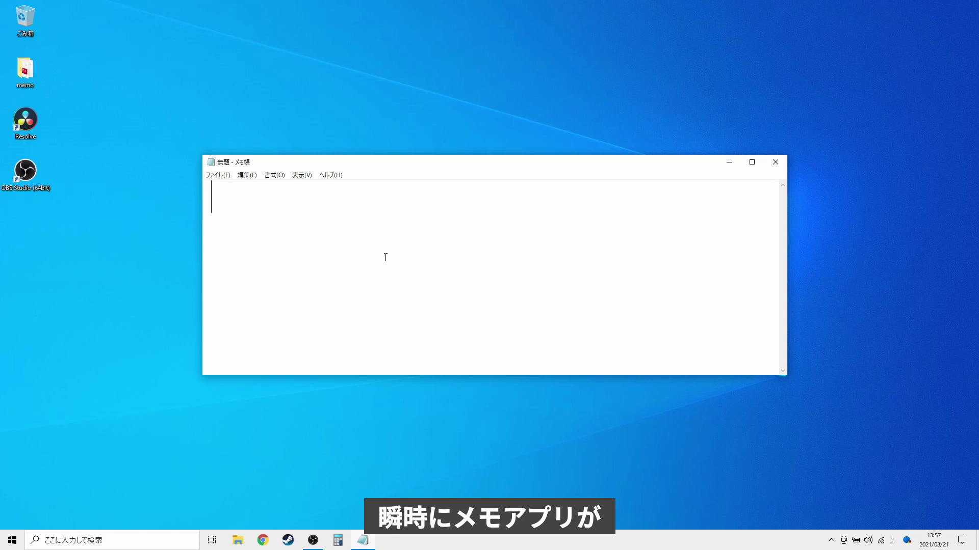
pyautogui.click(782, 168)
# Search Windows for "memo" again, look through the recent files listed for メモ帳, and dismiss the search.
pyautogui.click(158, 536)
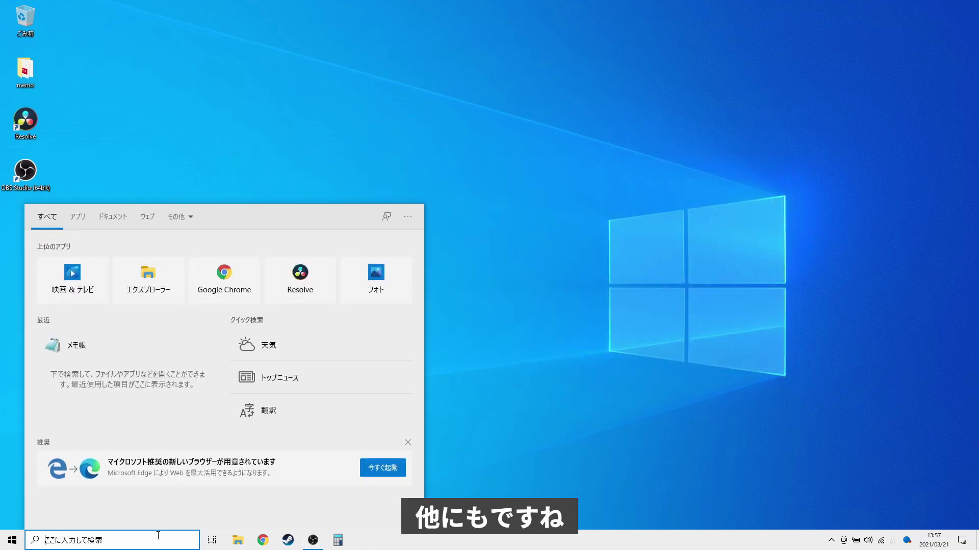
pyautogui.write('memo')
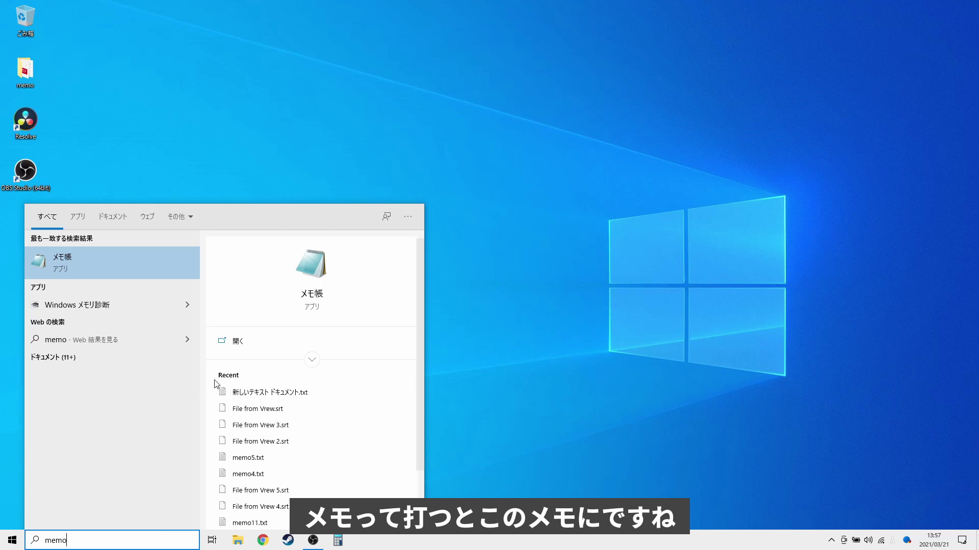
pyautogui.scroll(-1, 274, 439)
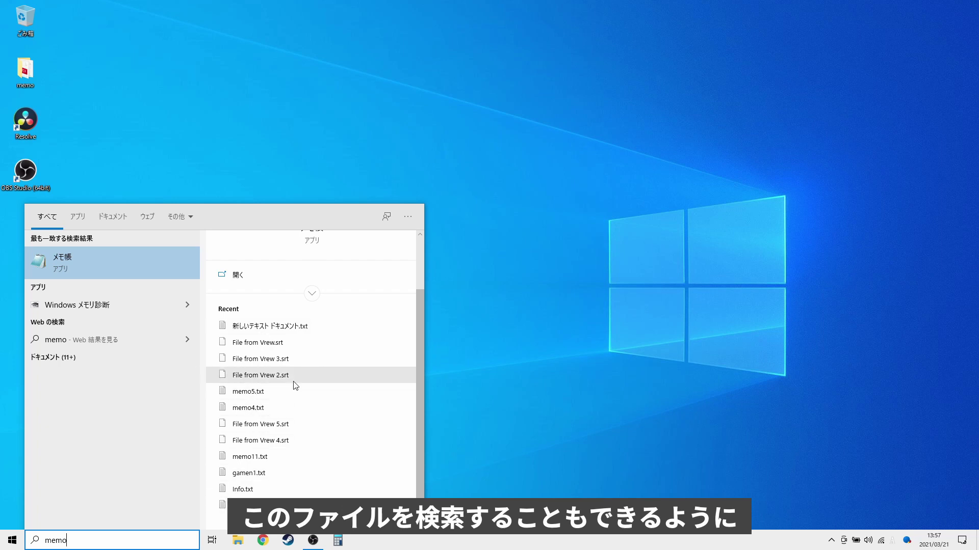
pyautogui.press('Escape')
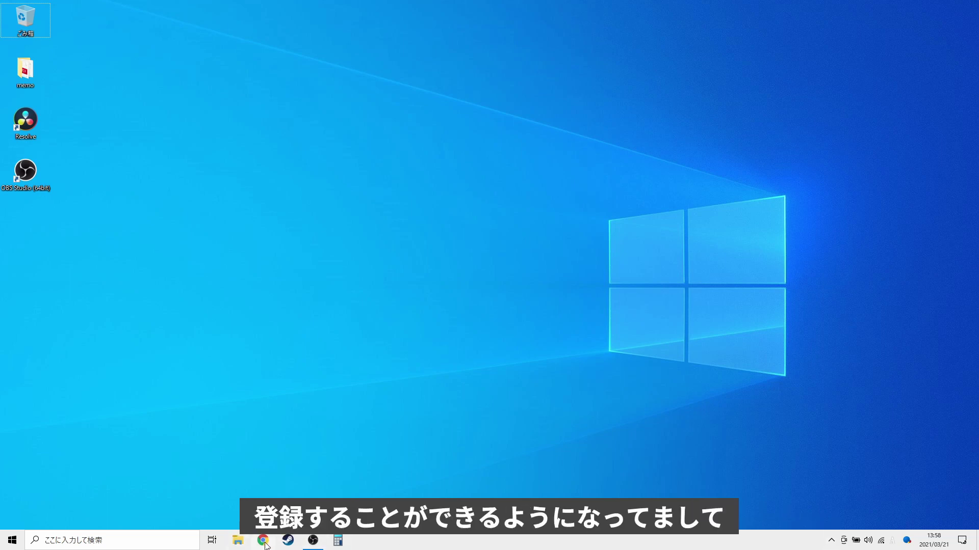
# Launch 電卓 from its pinned shortcut.
pyautogui.click(338, 542)
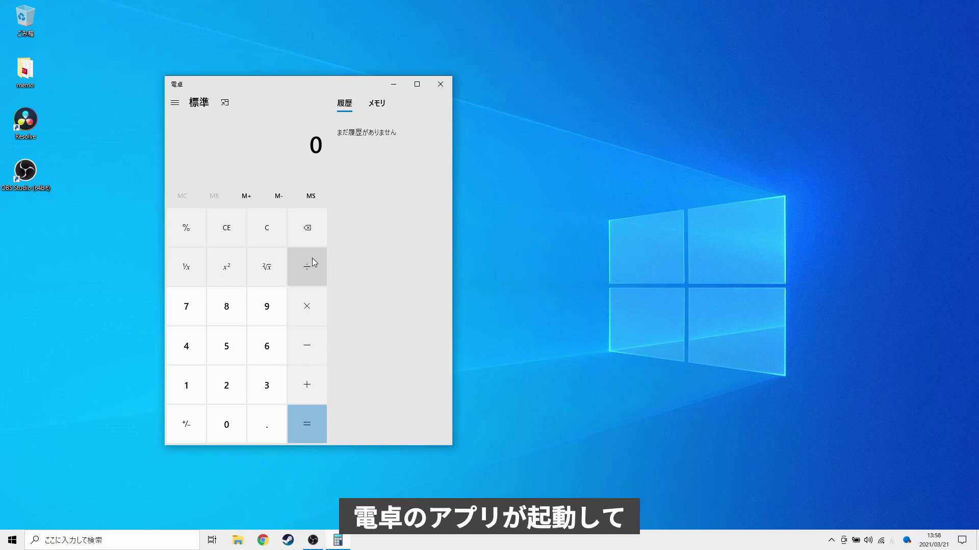
# Close the 電卓 window.
pyautogui.click(450, 86)
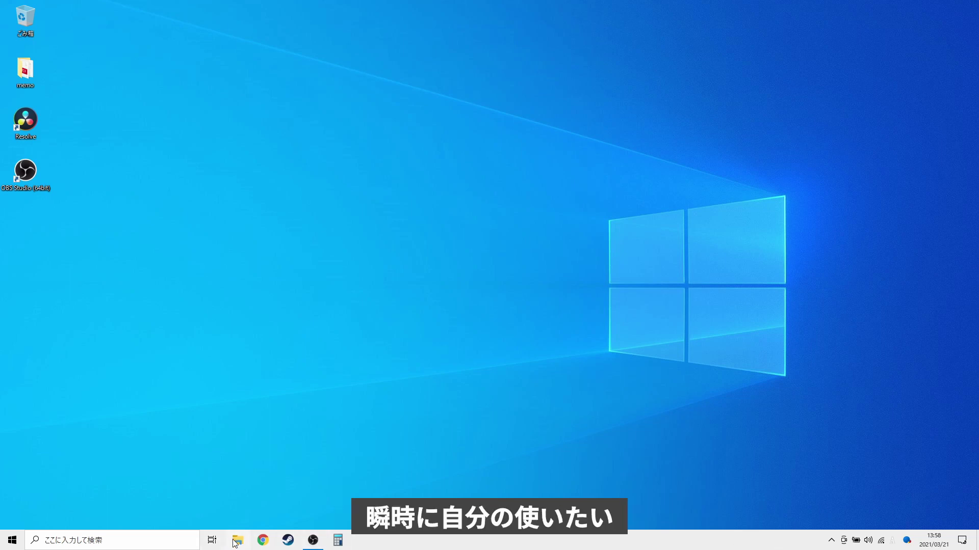
pyautogui.moveTo(327, 536)
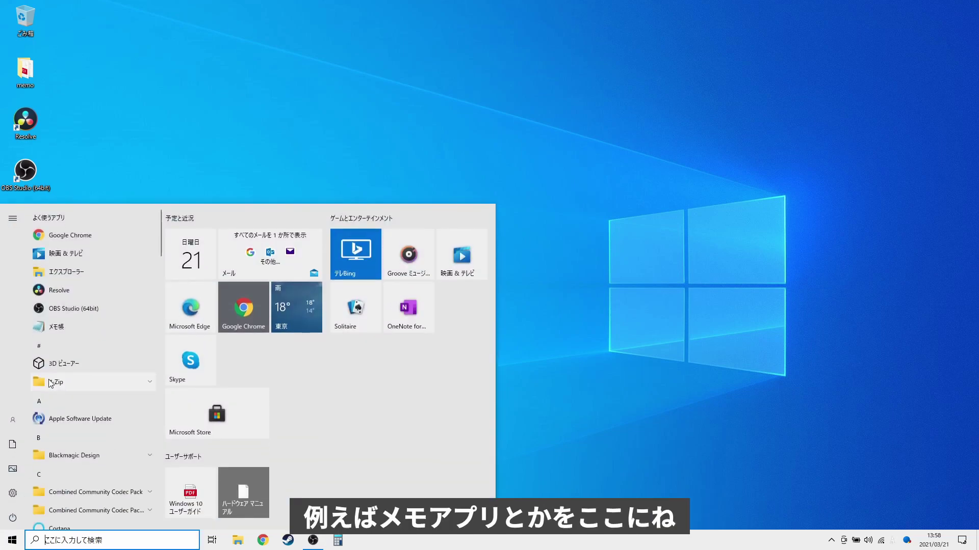
# Find メモ帳 among the Windows アクセサリ apps in the Start menu's app list and pin it to the taskbar.
pyautogui.scroll(-15, 92, 400)
pyautogui.scroll(-12, 86, 407)
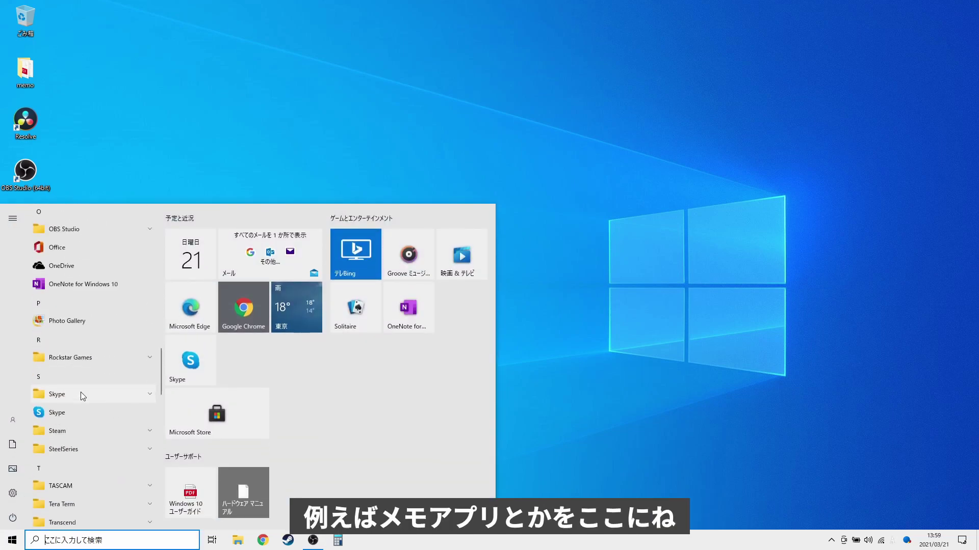
pyautogui.scroll(8, 84, 402)
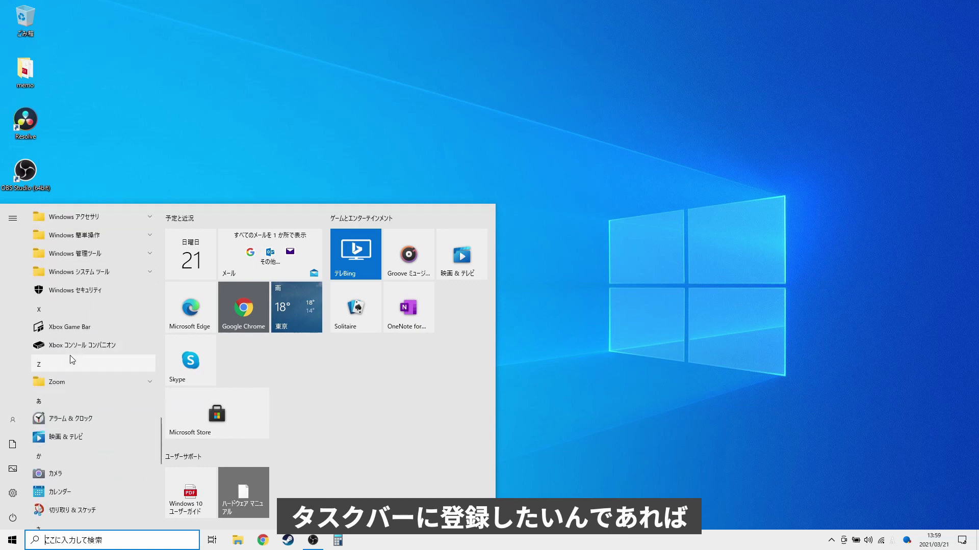
pyautogui.scroll(5, 72, 363)
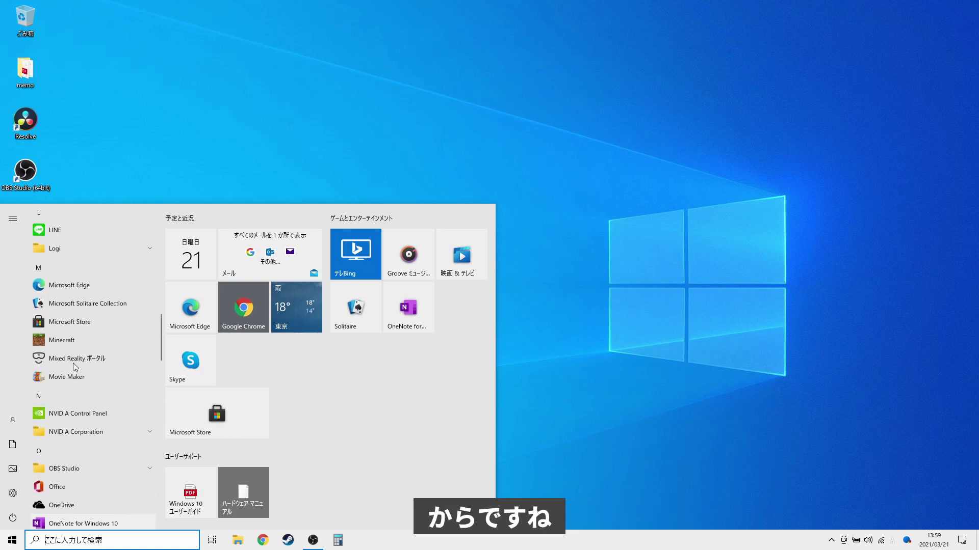
pyautogui.scroll(-12, 72, 357)
pyautogui.scroll(1, 69, 285)
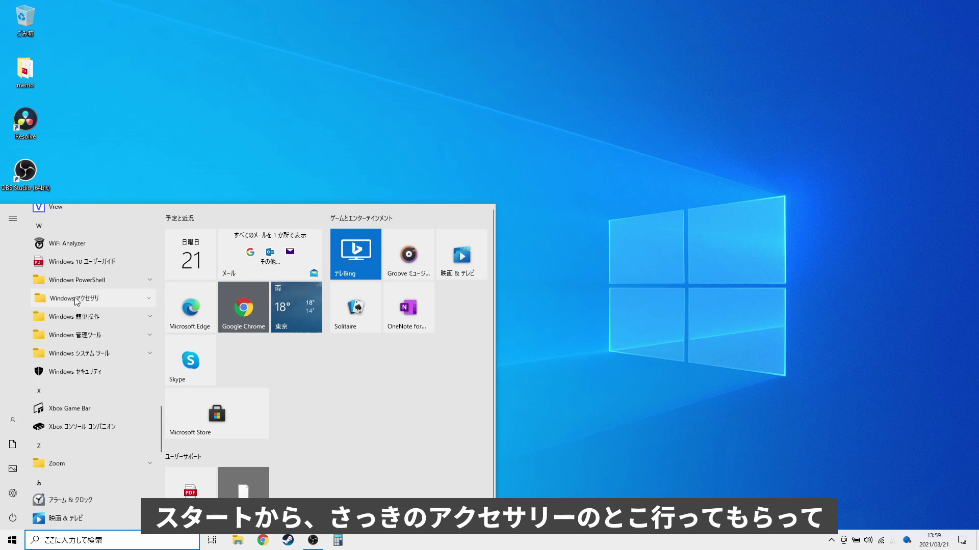
pyautogui.click(71, 298)
pyautogui.scroll(-3, 69, 392)
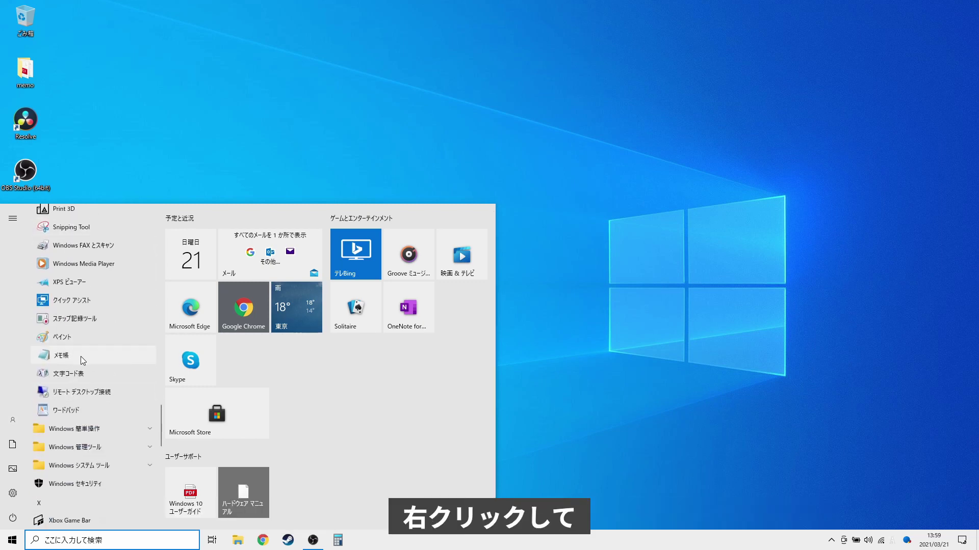
pyautogui.rightClick(81, 356)
pyautogui.moveTo(142, 102)
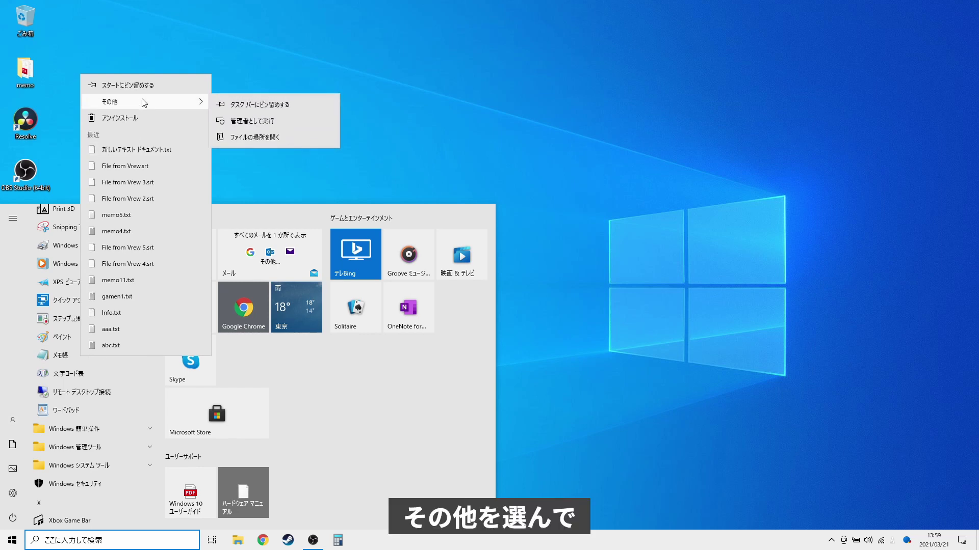
pyautogui.click(251, 105)
pyautogui.click(533, 395)
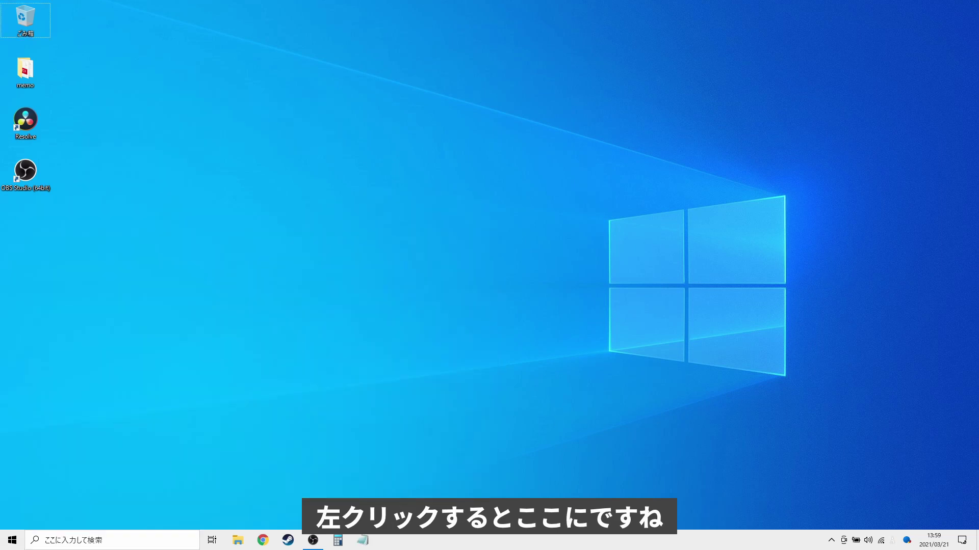
# Launch メモ帳 from its taskbar shortcut and close its empty window.
pyautogui.click(364, 541)
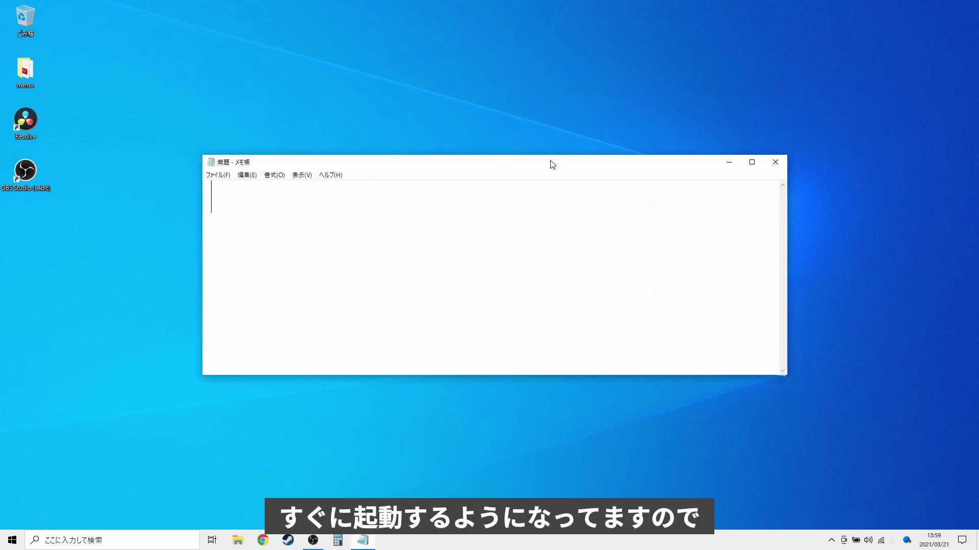
pyautogui.click(780, 167)
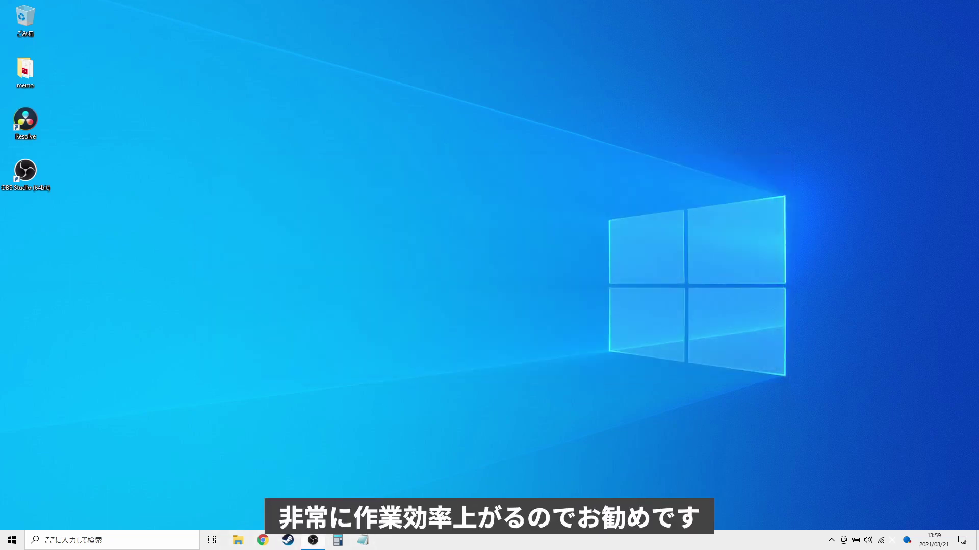
# Unpin メモ帳 from the taskbar.
pyautogui.rightClick(364, 543)
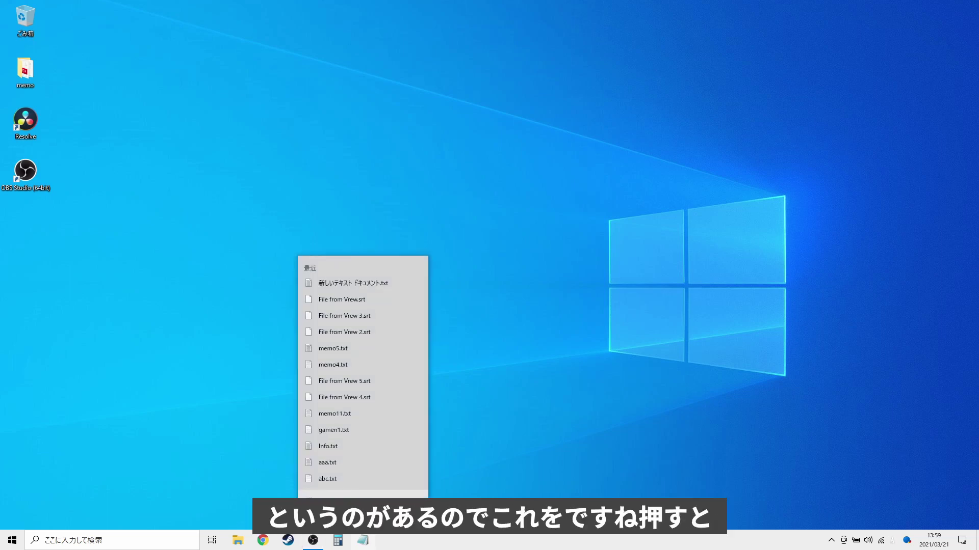
pyautogui.click(336, 521)
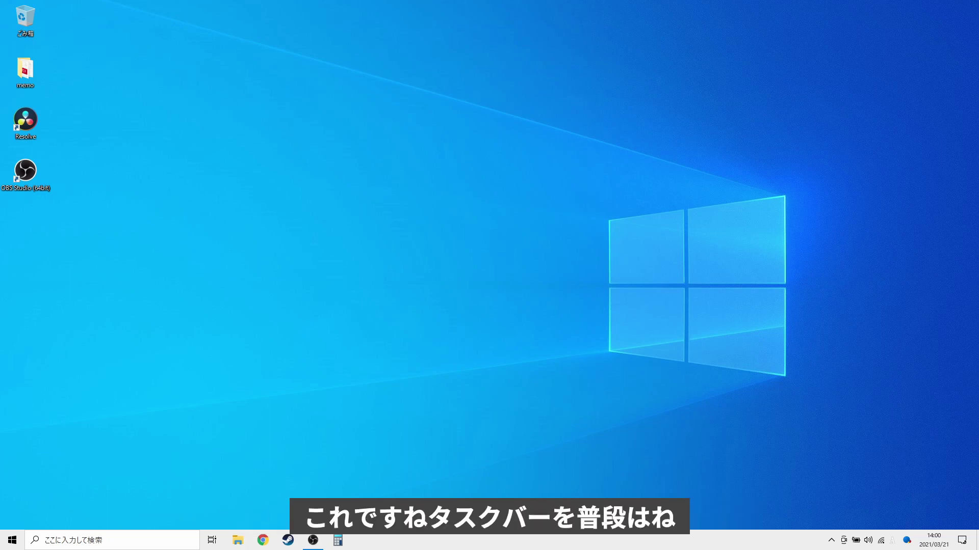
# Set the taskbar to hide automatically in desktop mode and close the taskbar settings.
pyautogui.rightClick(388, 546)
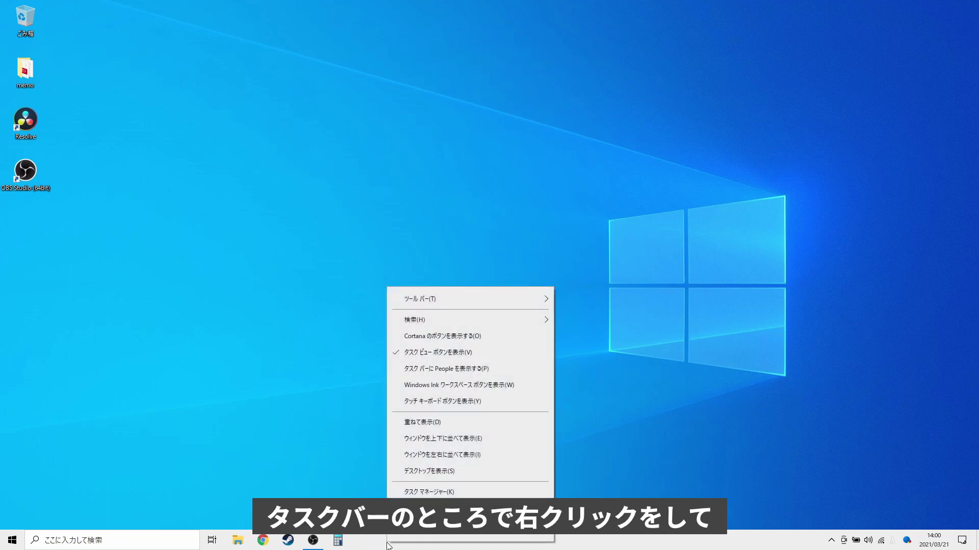
pyautogui.click(419, 534)
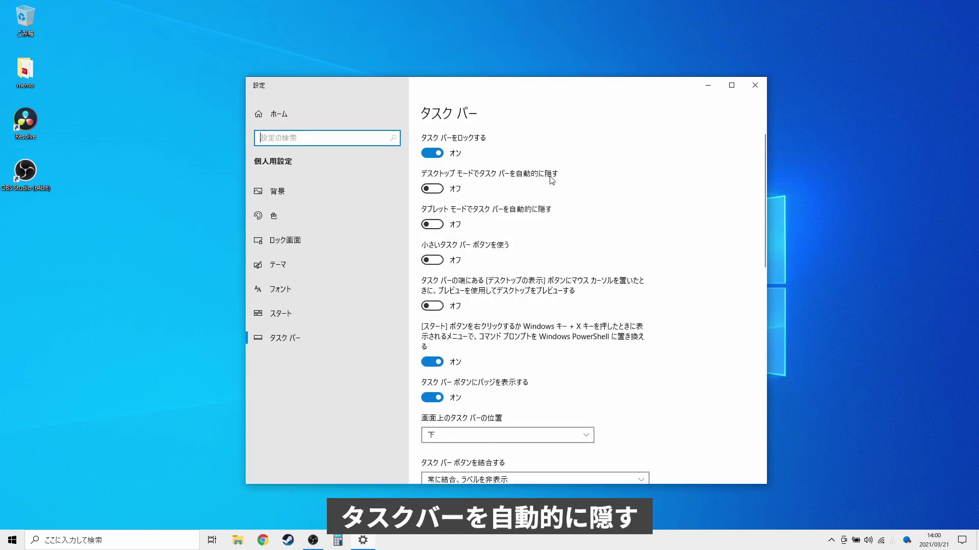
pyautogui.click(433, 189)
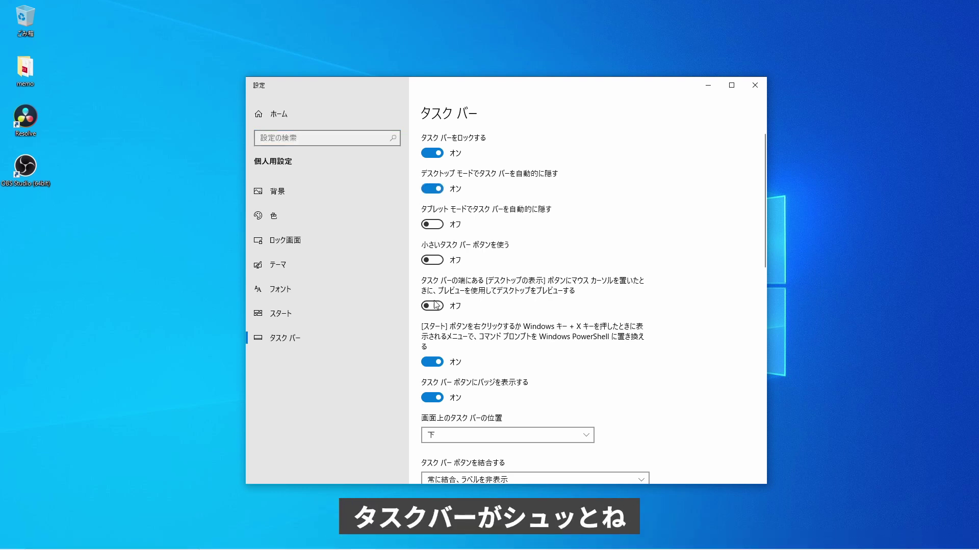
pyautogui.click(755, 85)
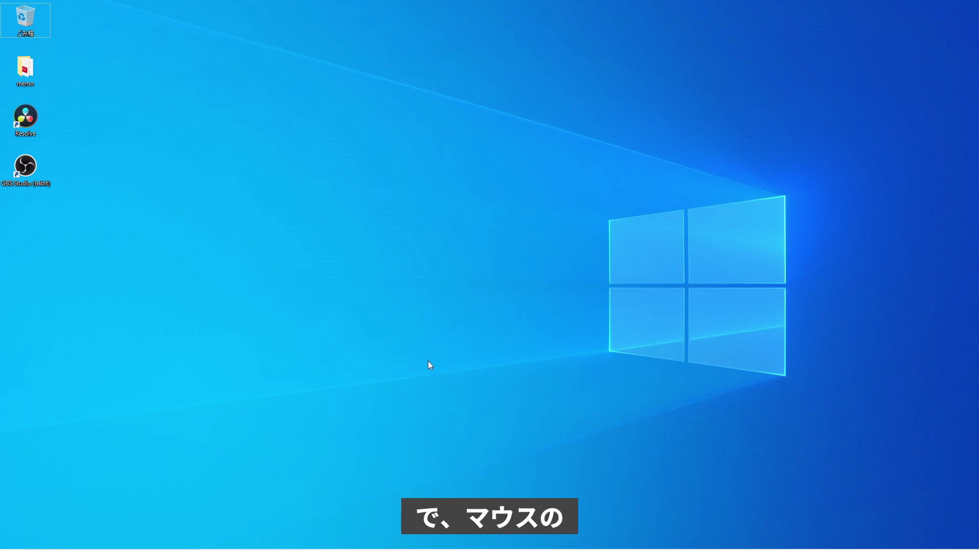
# Reveal the hidden taskbar, turn its automatic hiding in desktop mode off again, and close the settings.
pyautogui.moveTo(415, 549)
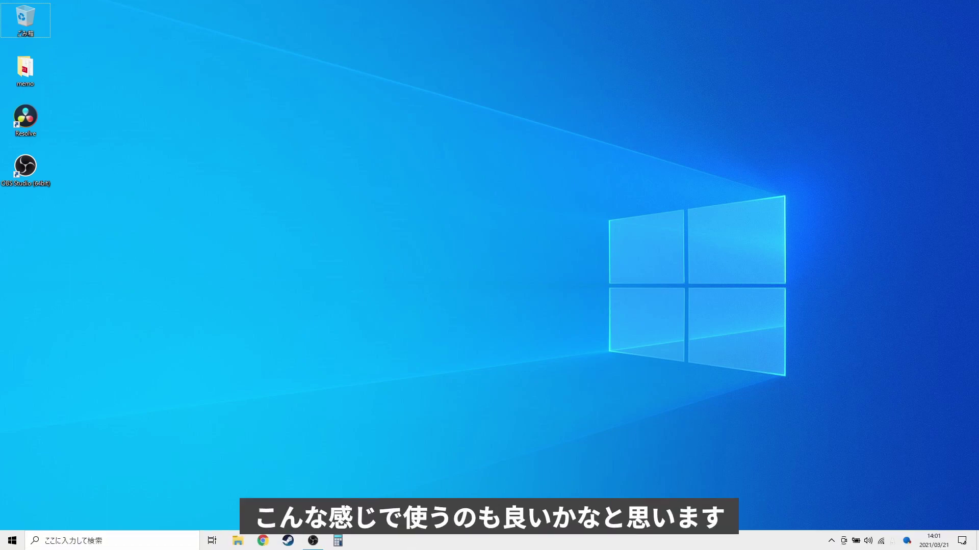
pyautogui.rightClick(394, 545)
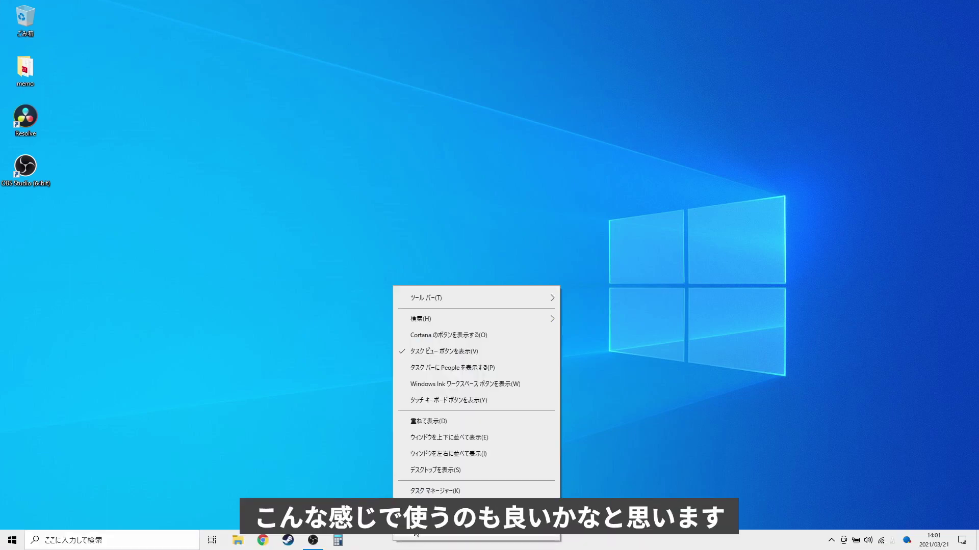
pyautogui.click(423, 490)
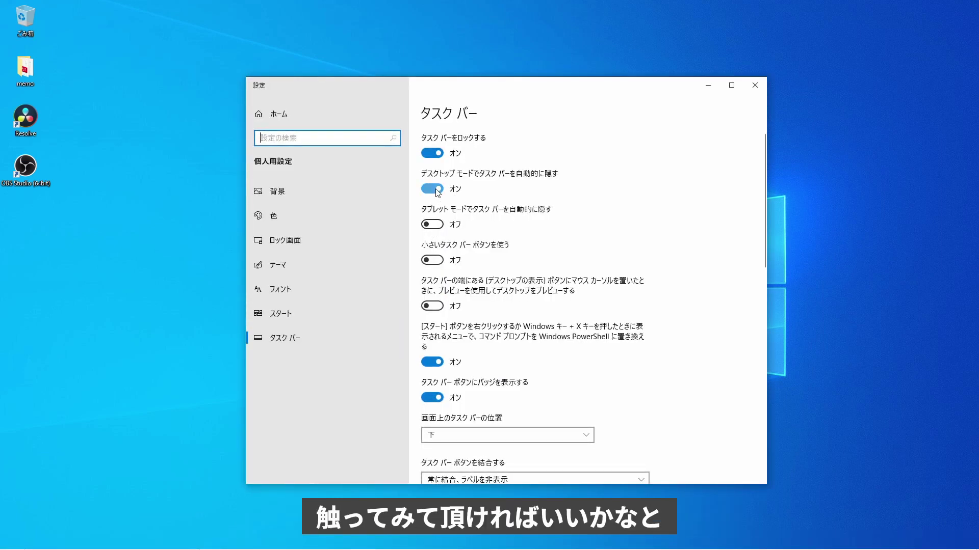
pyautogui.click(436, 190)
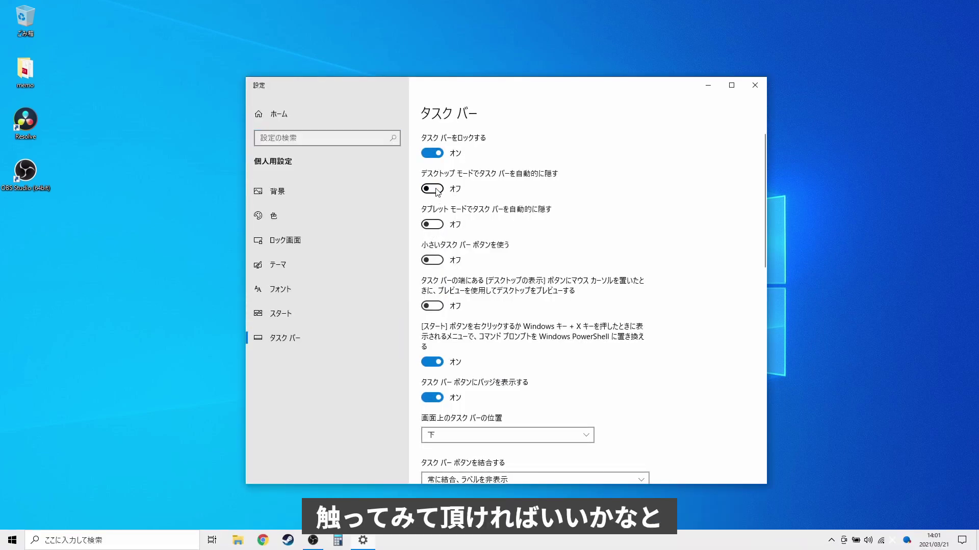
pyautogui.click(754, 85)
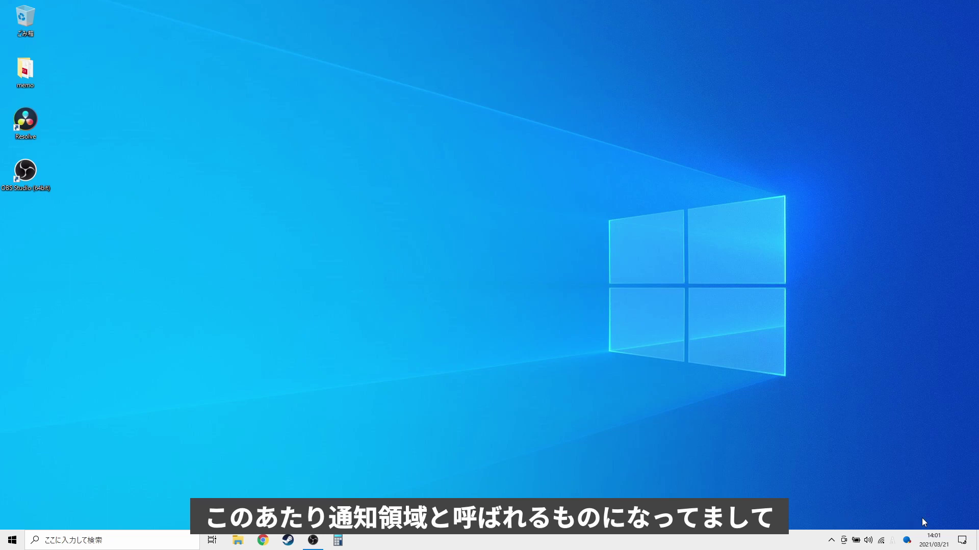
# Show the notification center with its quick settings and dismiss it.
pyautogui.click(962, 540)
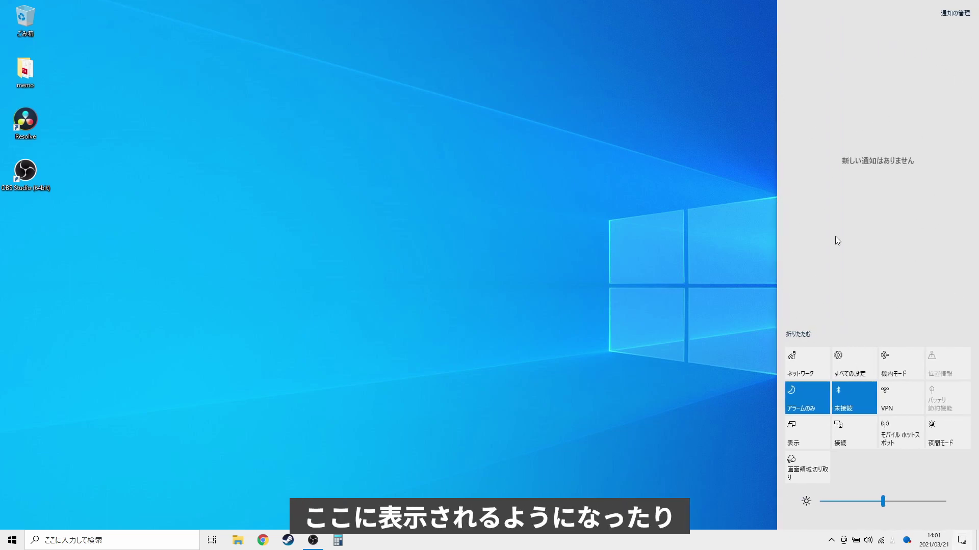
pyautogui.click(953, 541)
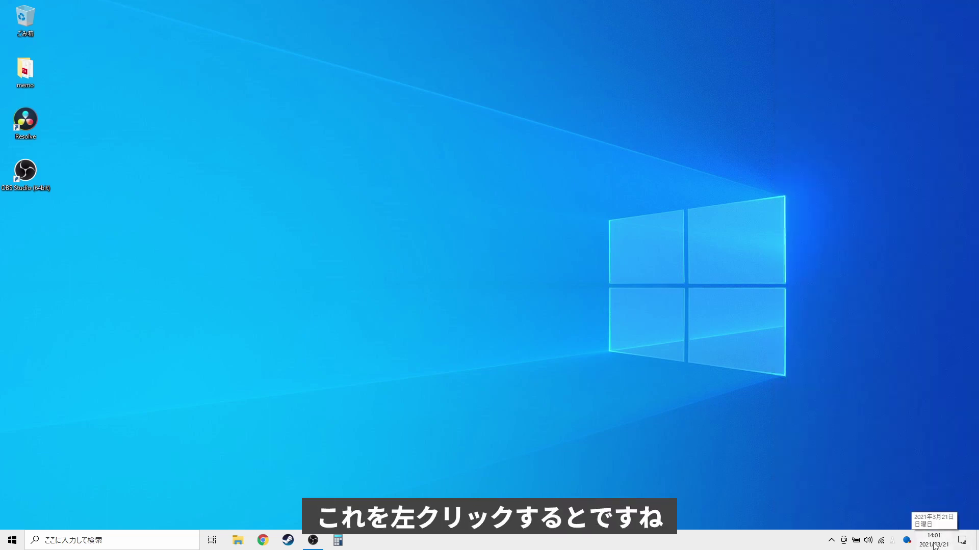
# Show the taskbar clock's calendar, browse between March and April 2021, and dismiss it.
pyautogui.click(934, 544)
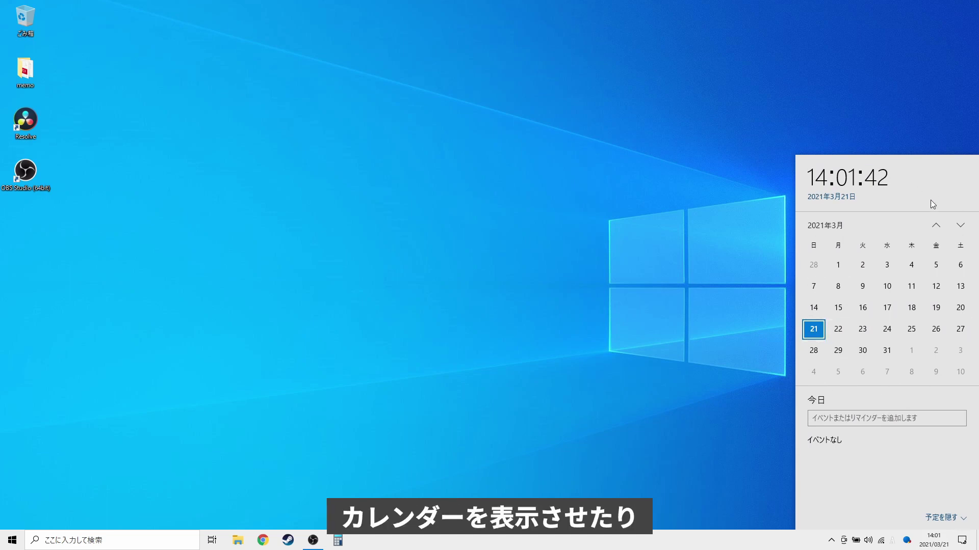
pyautogui.click(961, 227)
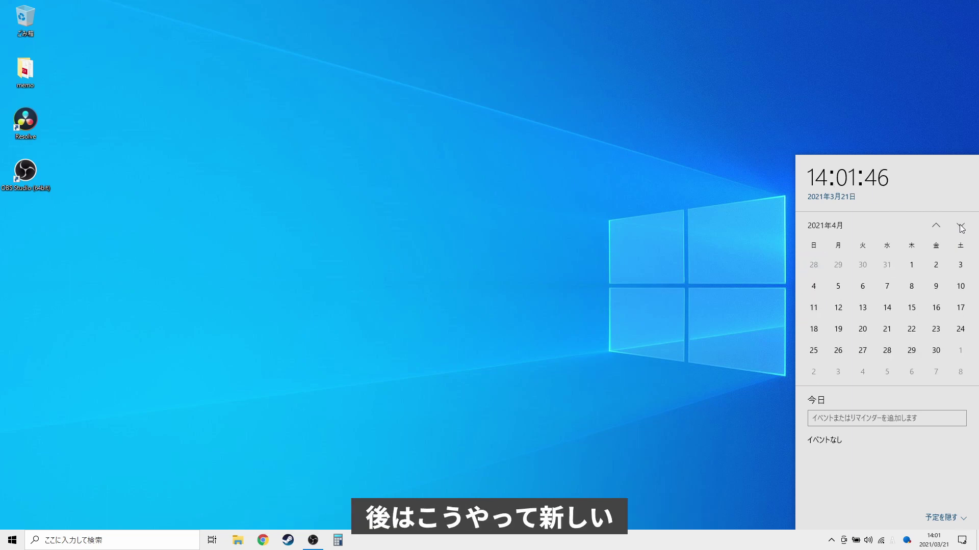
pyautogui.click(936, 226)
pyautogui.click(960, 226)
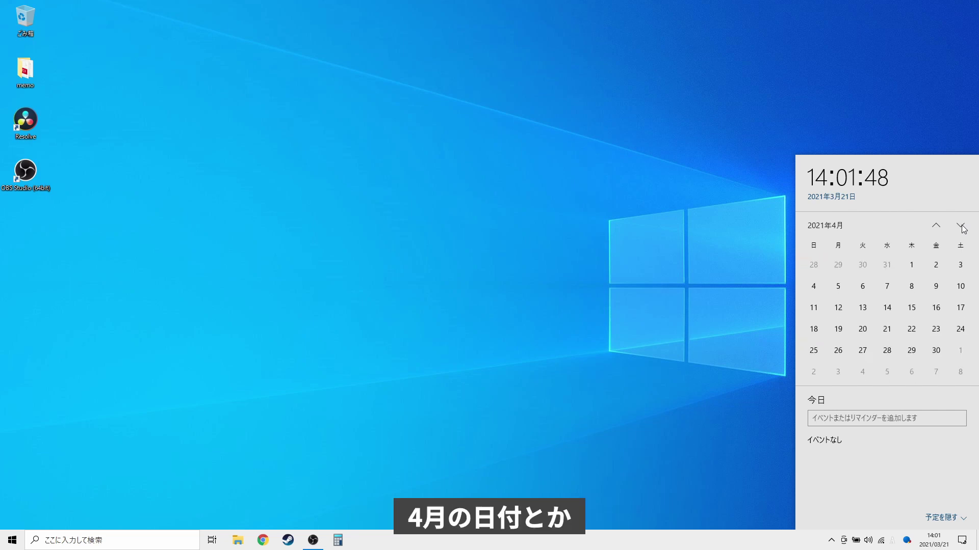
pyautogui.click(936, 227)
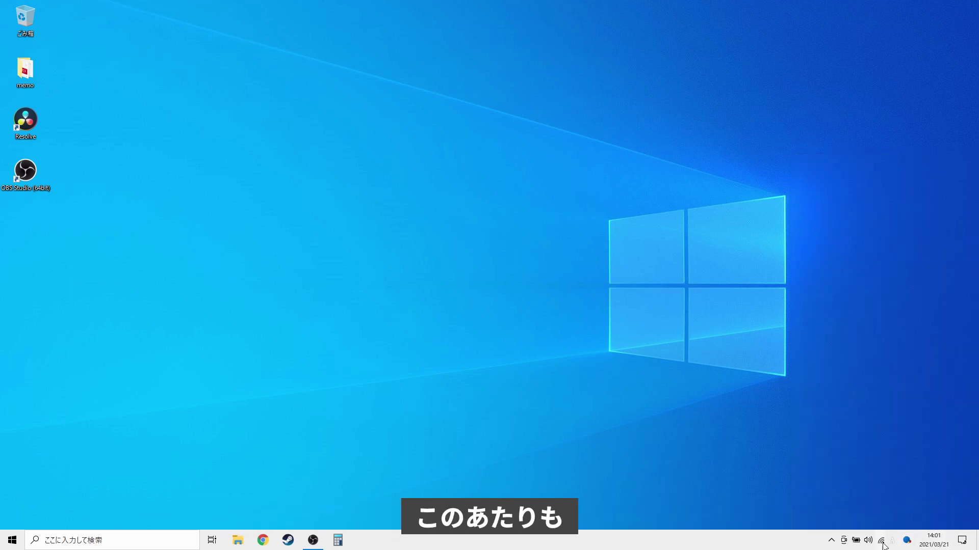
pyautogui.click(931, 542)
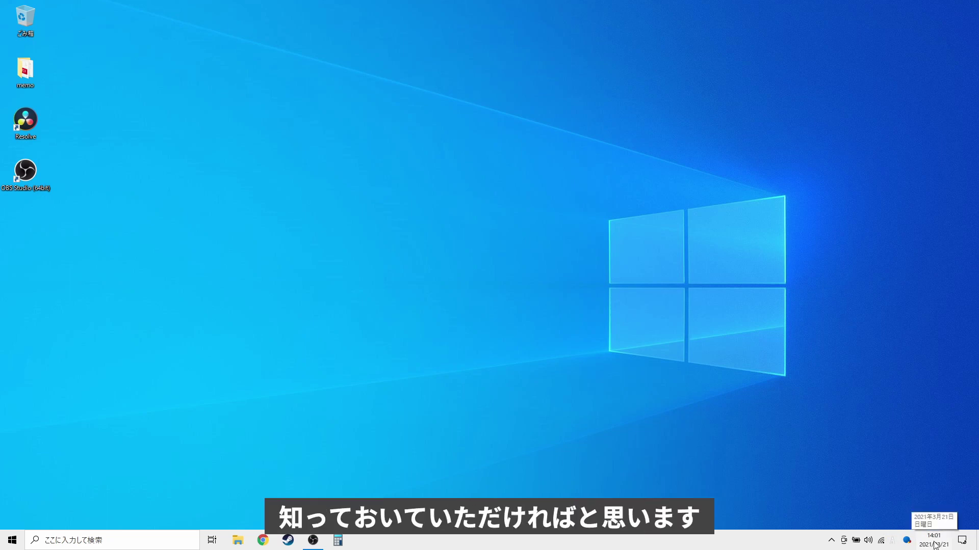
# Try the speaker volume slider, leave it at 100, and dismiss the volume control.
pyautogui.click(868, 541)
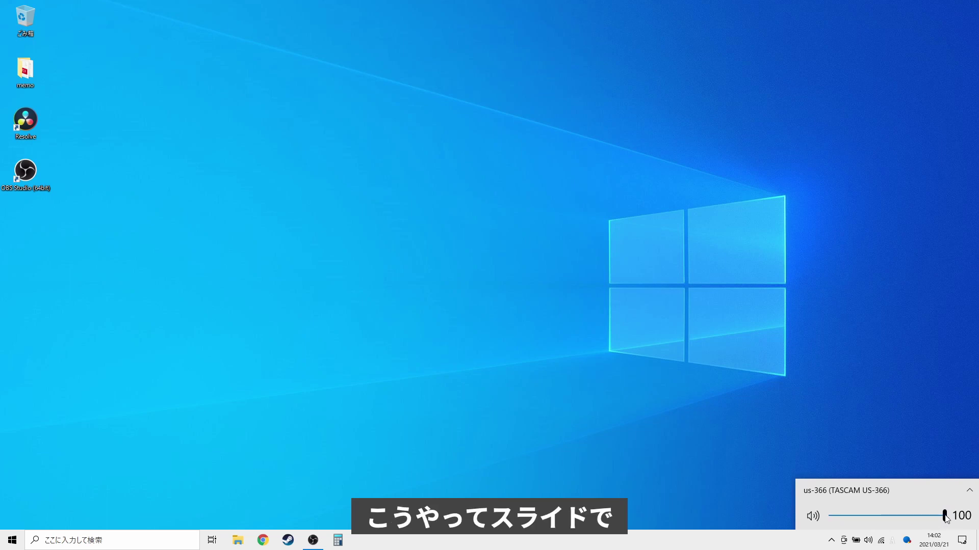
pyautogui.moveTo(944, 516)
pyautogui.mouseDown()
pyautogui.moveTo(862, 516)
pyautogui.moveTo(944, 516)
pyautogui.mouseUp()
pyautogui.click(887, 437)
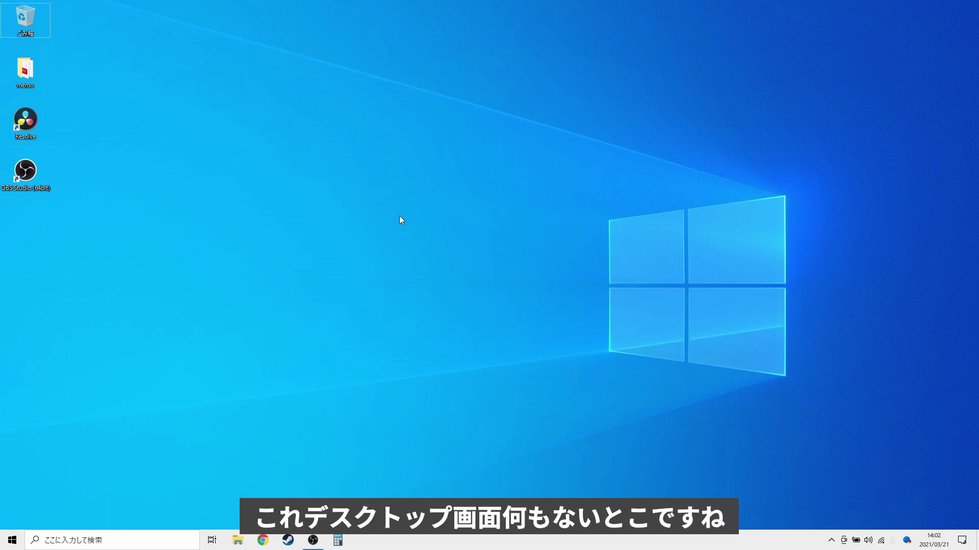
# Switch the desktop icons to large size (大アイコン) and back to medium (中アイコン).
pyautogui.rightClick(398, 195)
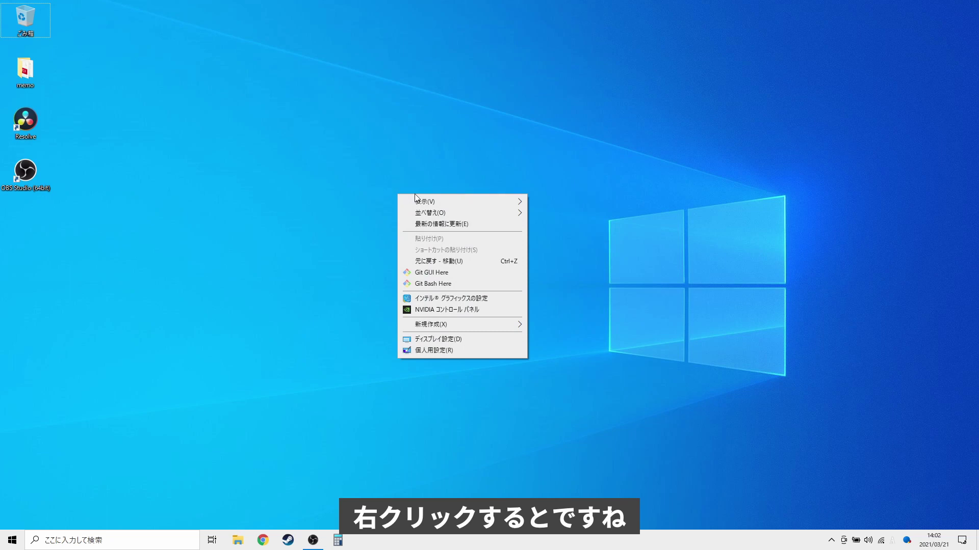
pyautogui.moveTo(419, 213)
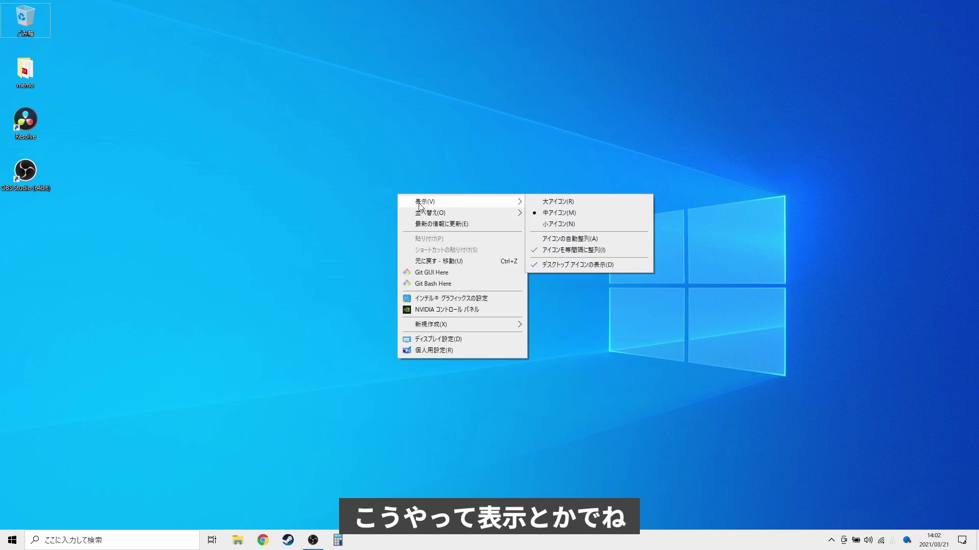
pyautogui.click(552, 201)
pyautogui.rightClick(409, 173)
pyautogui.moveTo(434, 179)
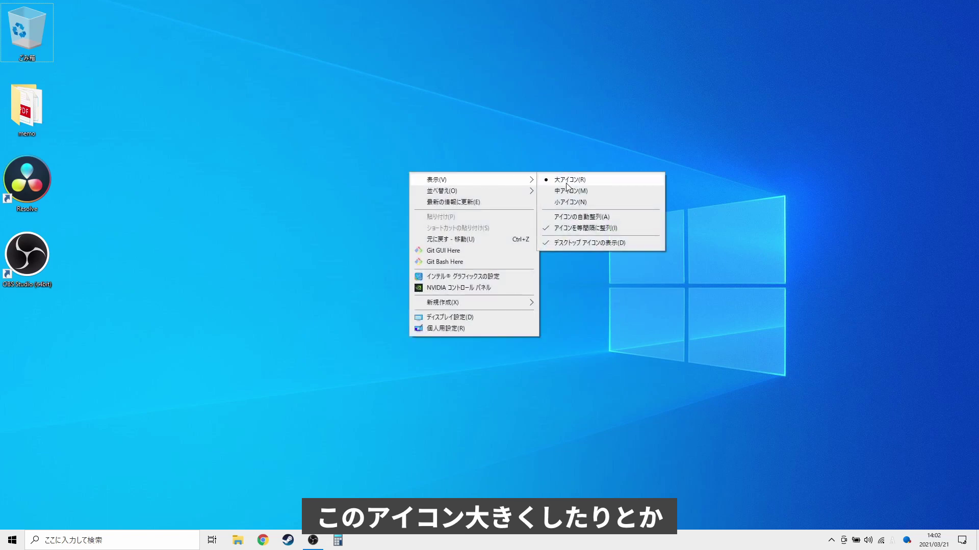
pyautogui.click(558, 193)
# Switch the desktop icons to small size (小アイコン) and restore the medium size (中アイコン).
pyautogui.rightClick(365, 169)
pyautogui.moveTo(398, 176)
pyautogui.click(514, 196)
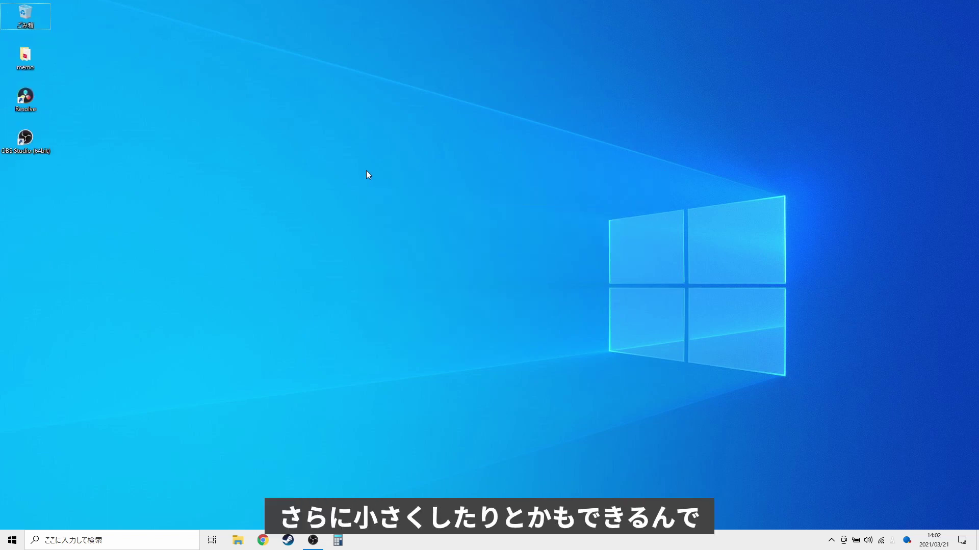
pyautogui.rightClick(366, 170)
pyautogui.click(520, 189)
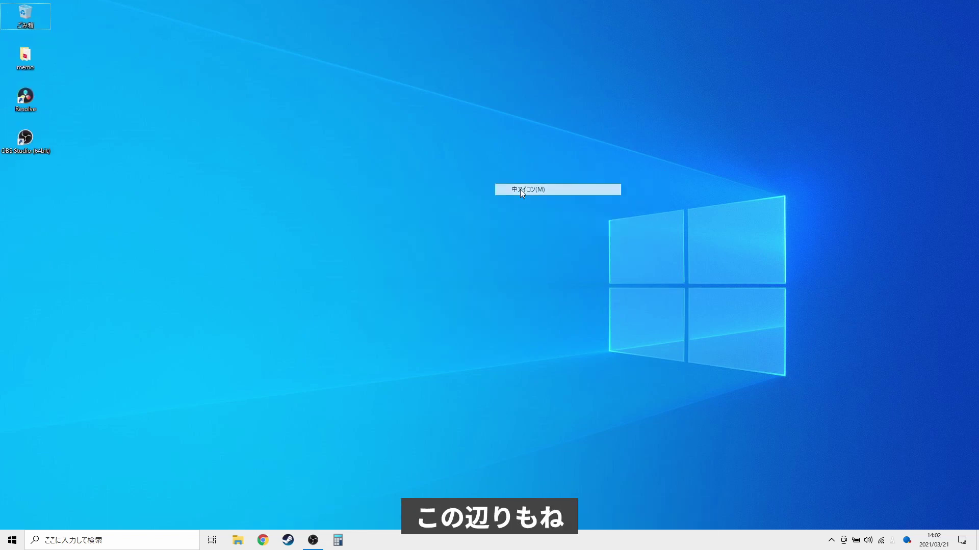
# View the desktop's background options in the personalization settings (個人用設定) and close the settings window.
pyautogui.rightClick(325, 173)
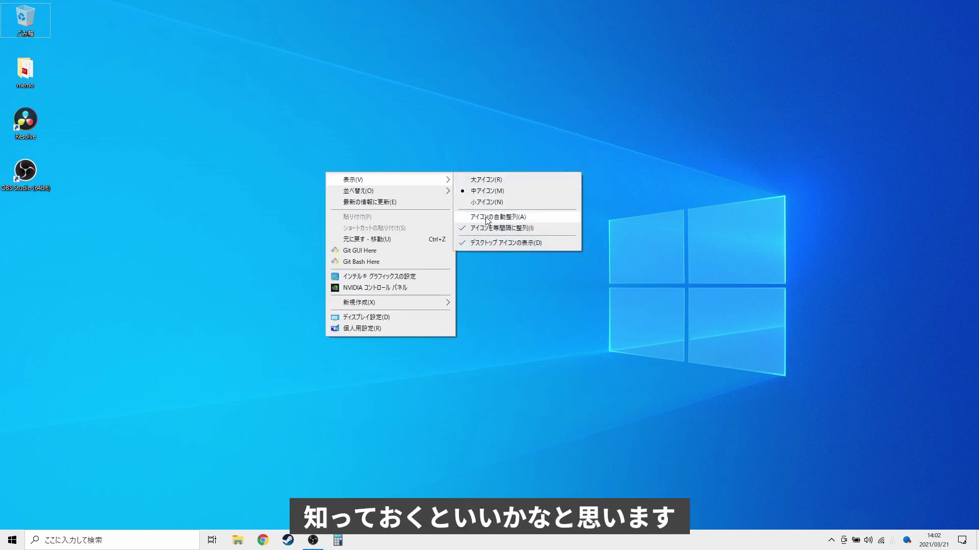
pyautogui.click(367, 331)
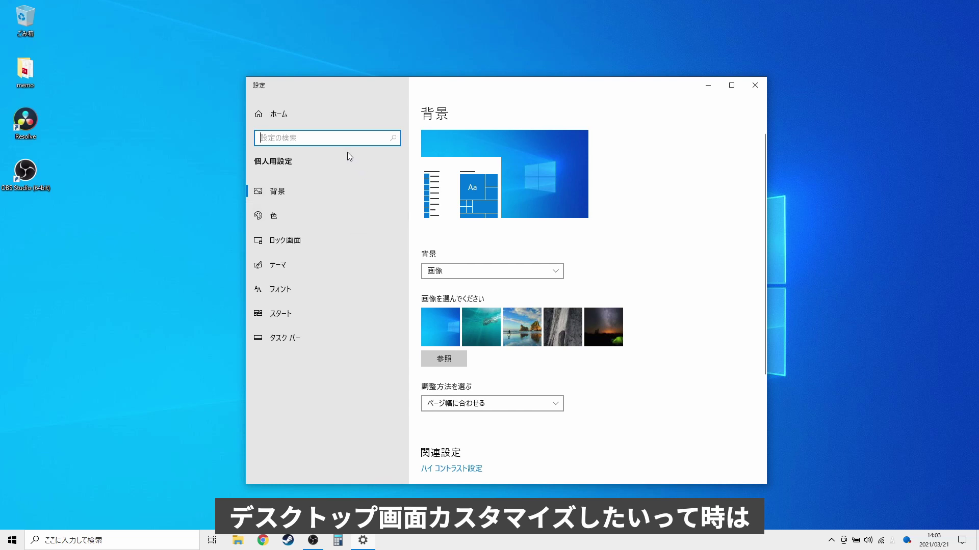
pyautogui.moveTo(680, 87); pyautogui.dragTo(670, 84)
pyautogui.click(745, 84)
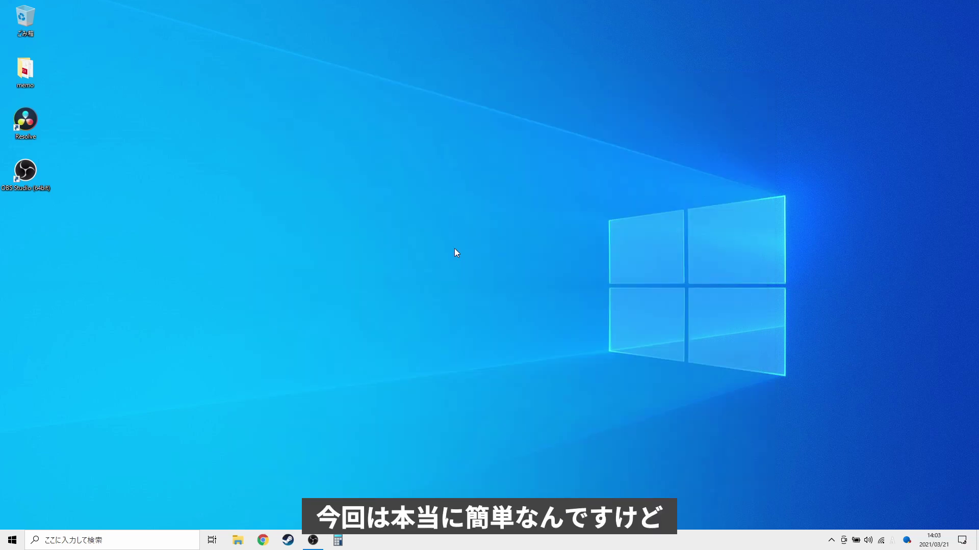